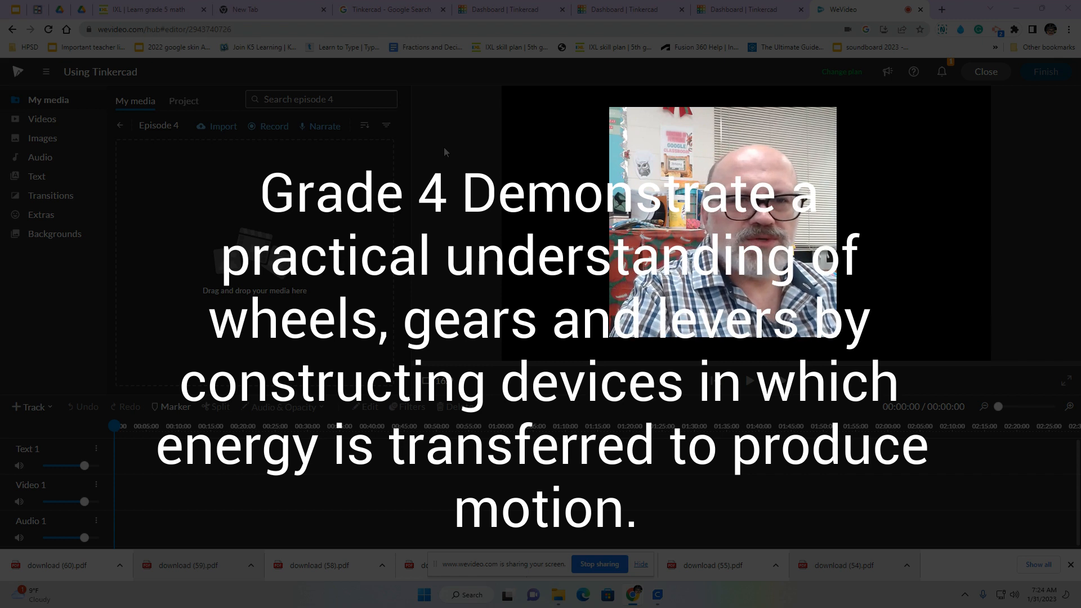
# Switch to the Tinkercad designs dashboard and open the full list of 3D designs.
pyautogui.click(388, 10)
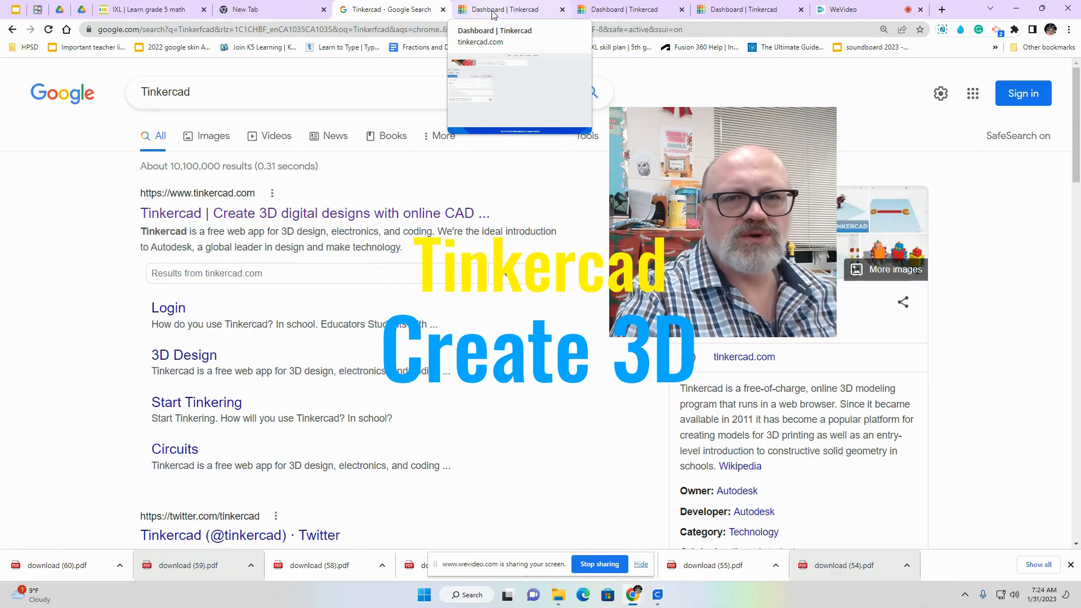
pyautogui.click(493, 12)
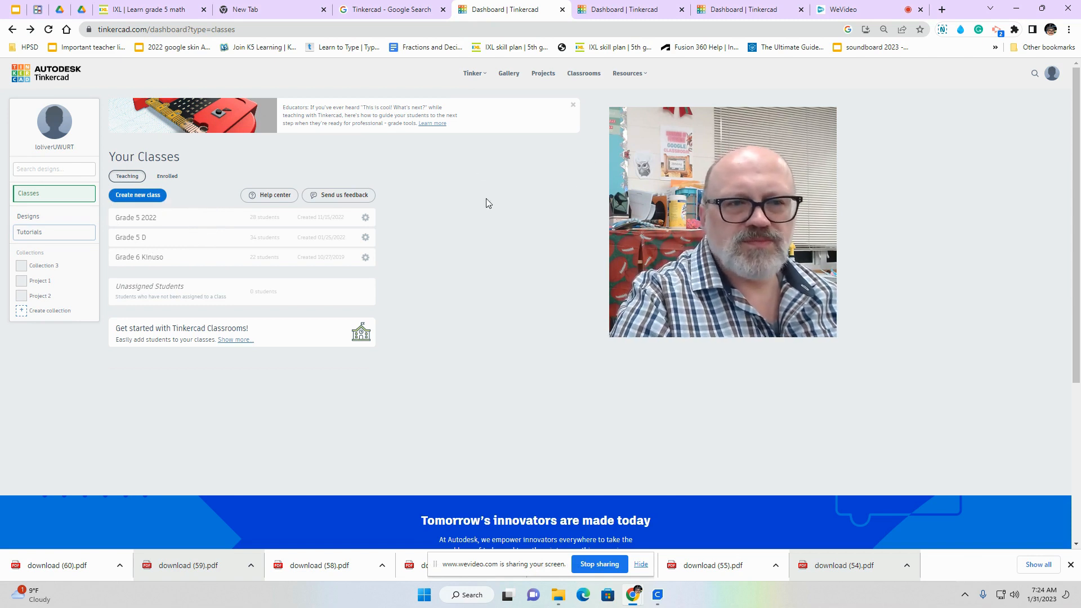
pyautogui.click(635, 11)
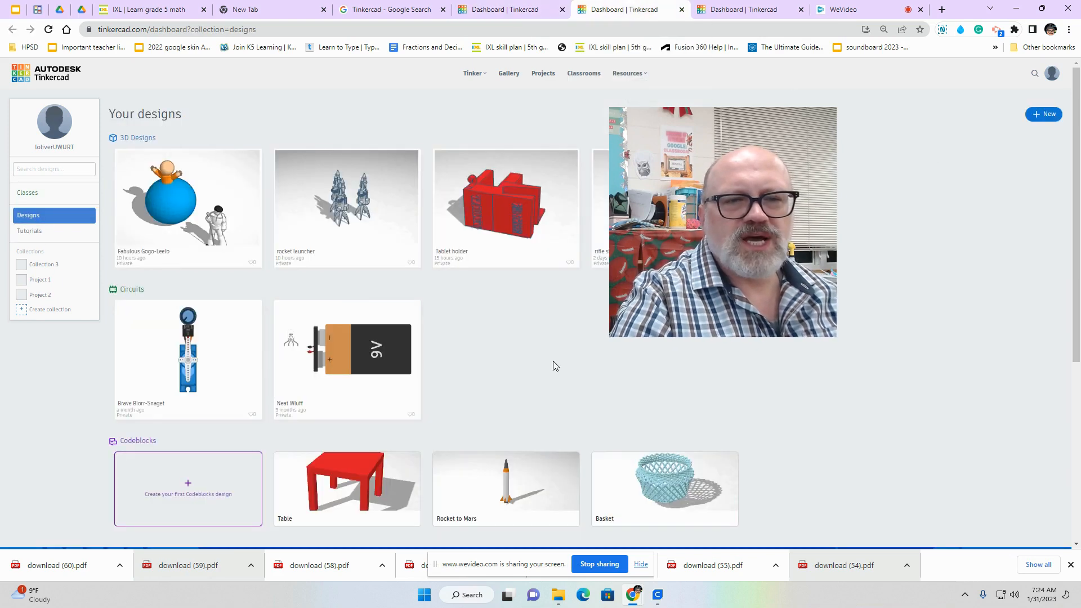
pyautogui.scroll(-1, 472, 316)
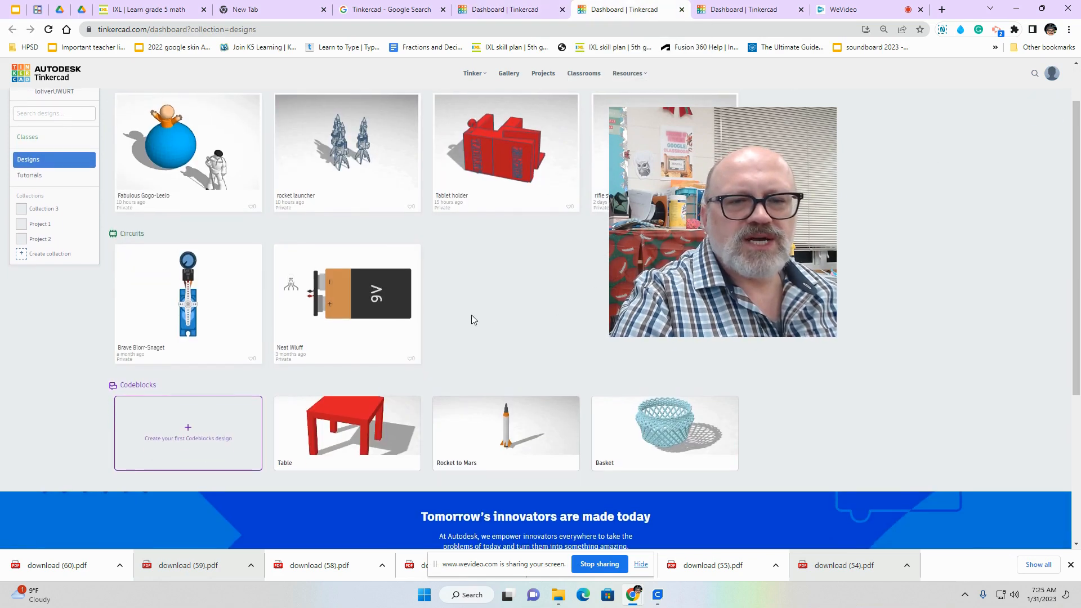
pyautogui.scroll(1, 591, 292)
pyautogui.click(137, 138)
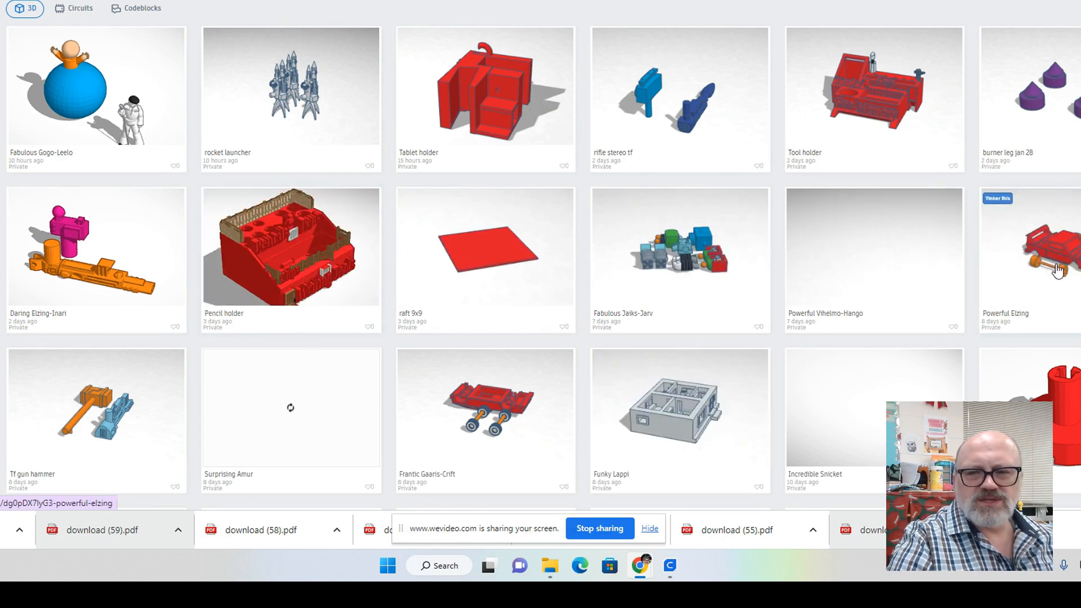
# Open the Funky Lappi house design in the 3D editor and inspect its rooms.
pyautogui.scroll(-2, 691, 299)
pyautogui.scroll(-2, 691, 298)
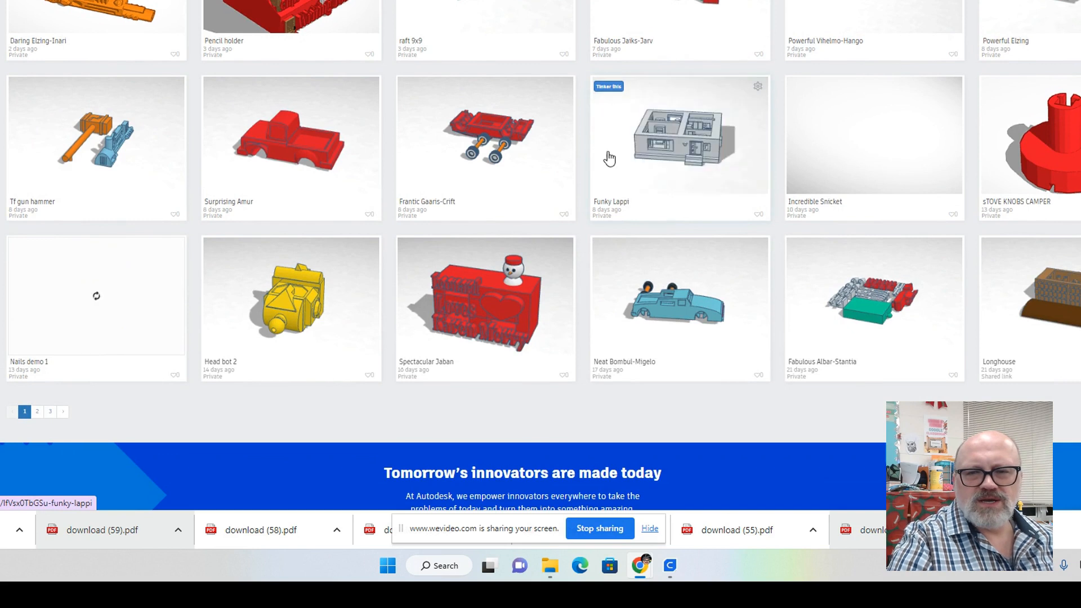
pyautogui.click(656, 147)
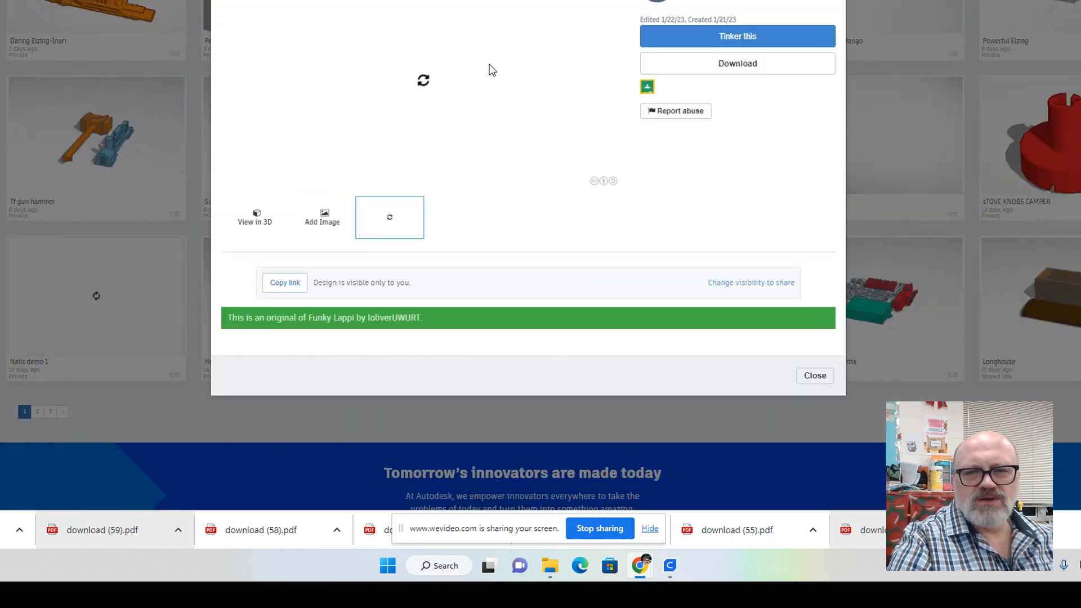
pyautogui.click(769, 40)
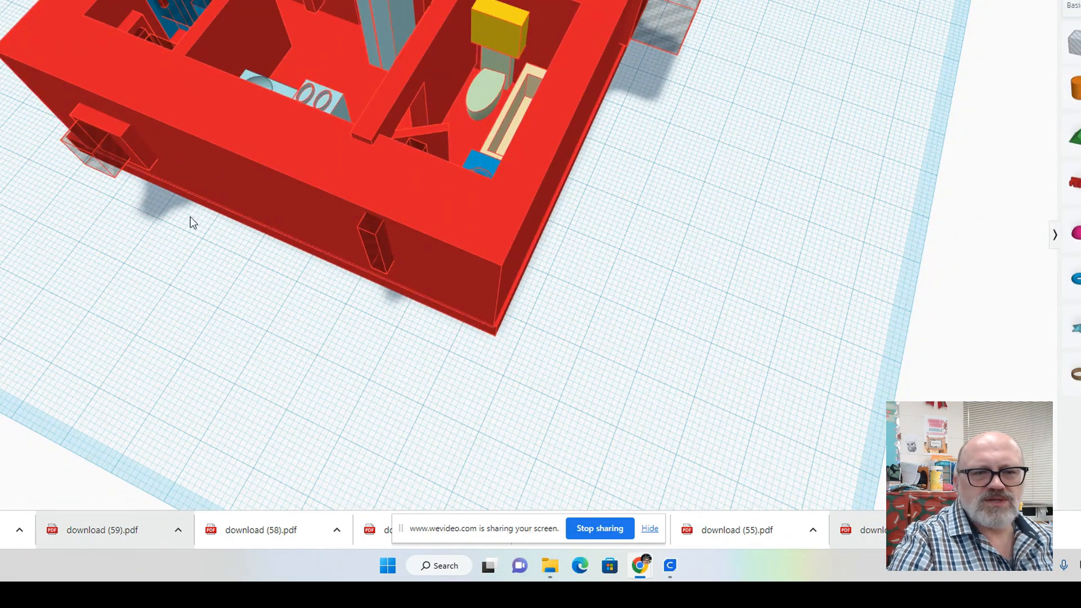
pyautogui.moveTo(191, 218); pyautogui.dragTo(161, 337, button='middle')
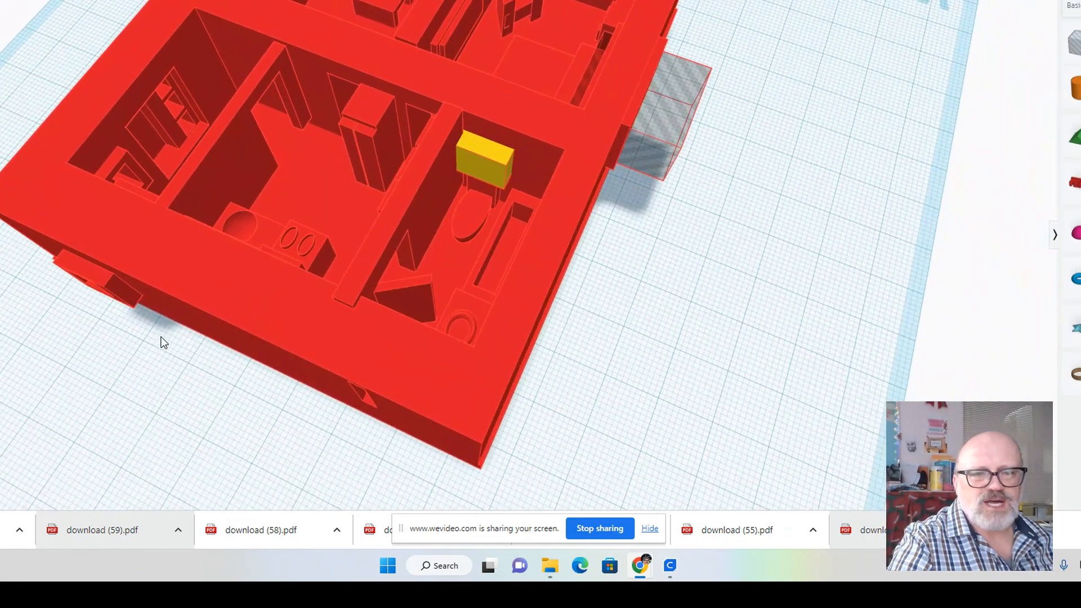
pyautogui.moveTo(1, 33)
pyautogui.mouseDown()
pyautogui.moveTo(15, 49)
pyautogui.moveTo(2, 51)
pyautogui.moveTo(11, 36)
pyautogui.mouseUp()
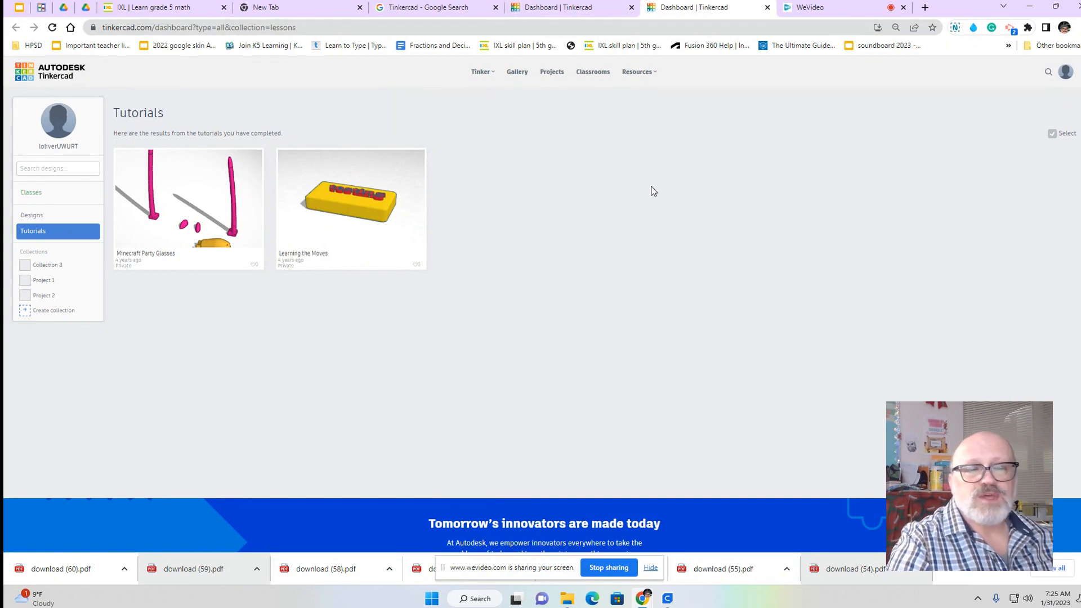
pyautogui.press('ctrl')
pyautogui.press('ctrl')
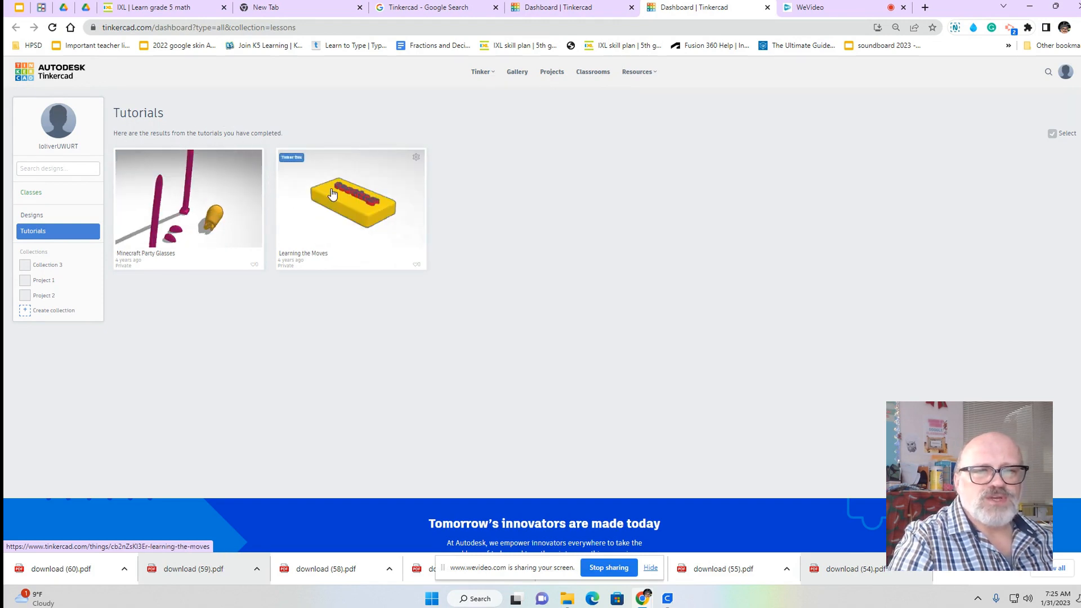
pyautogui.press('ctrl')
pyautogui.press('ctrl')
pyautogui.press('ctrl')
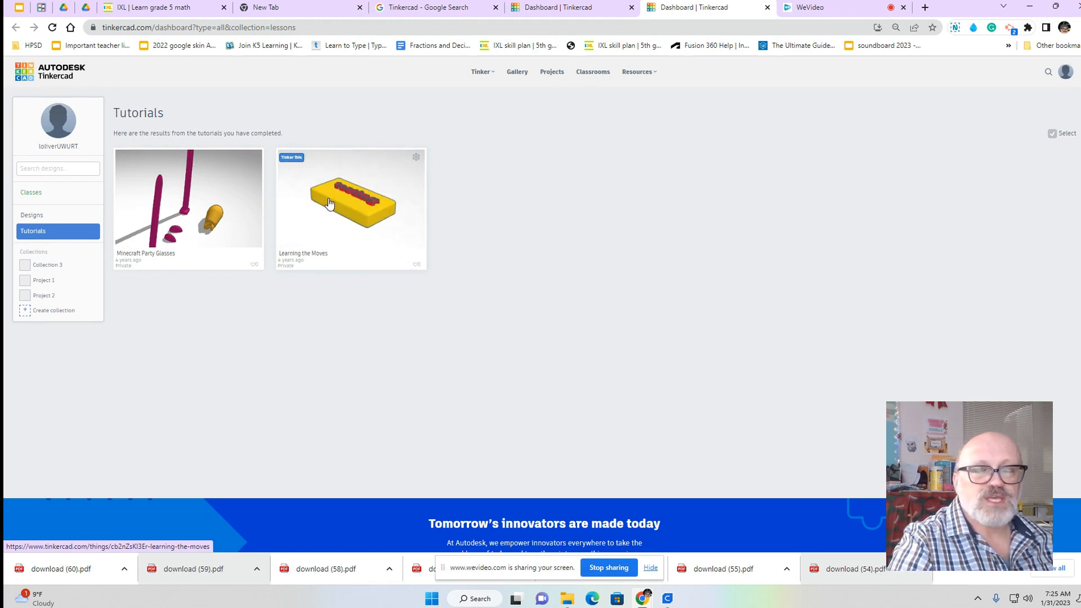
pyautogui.press('ctrl')
pyautogui.press('ctrl')
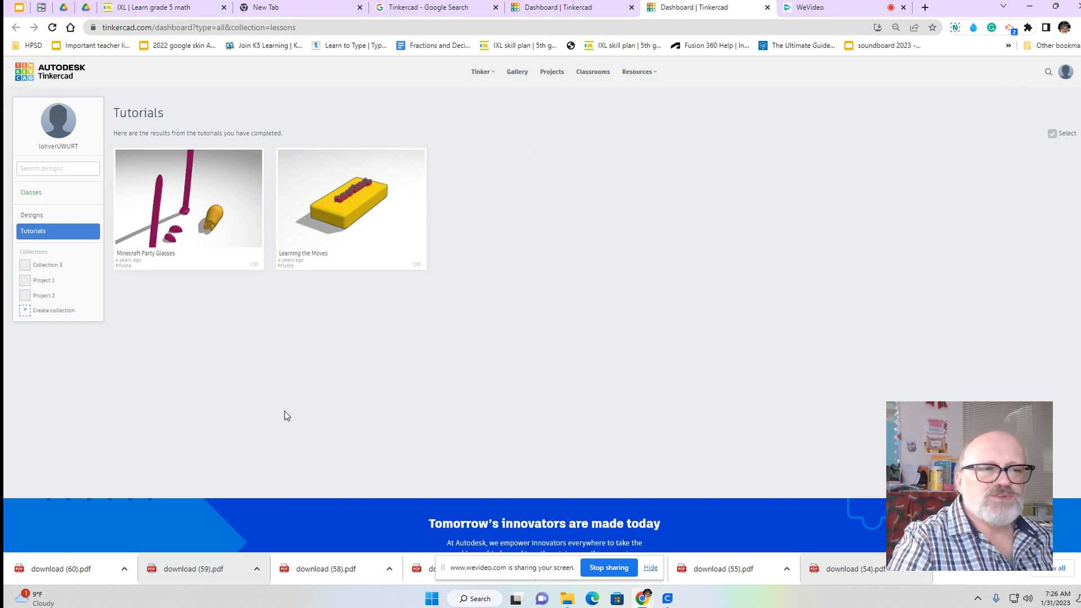
# Create a class named testing with the grade set to Other and the subject set to Other.
pyautogui.click(33, 198)
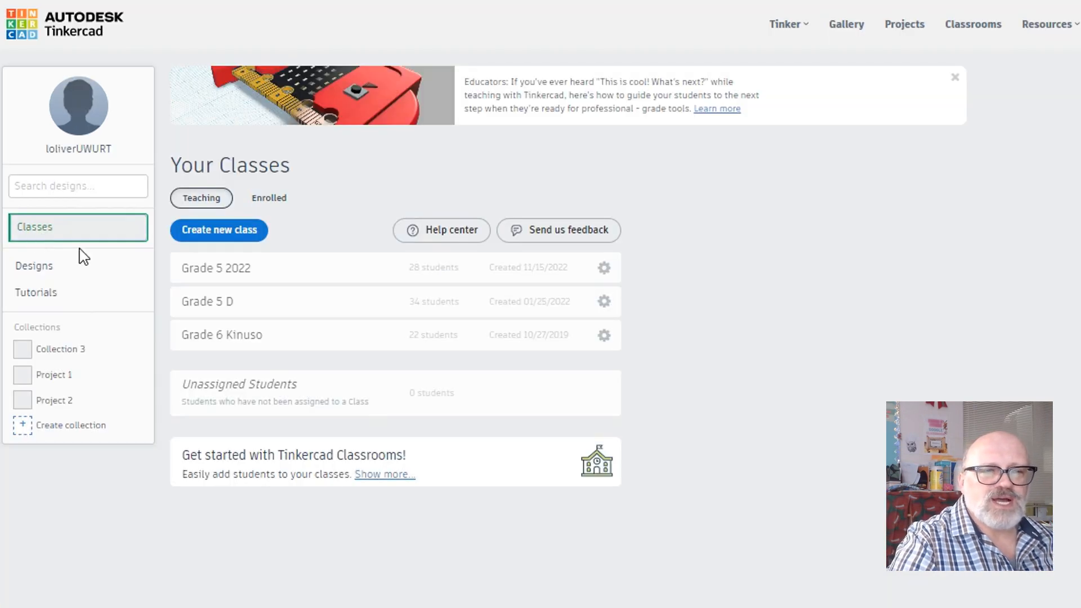
pyautogui.click(237, 237)
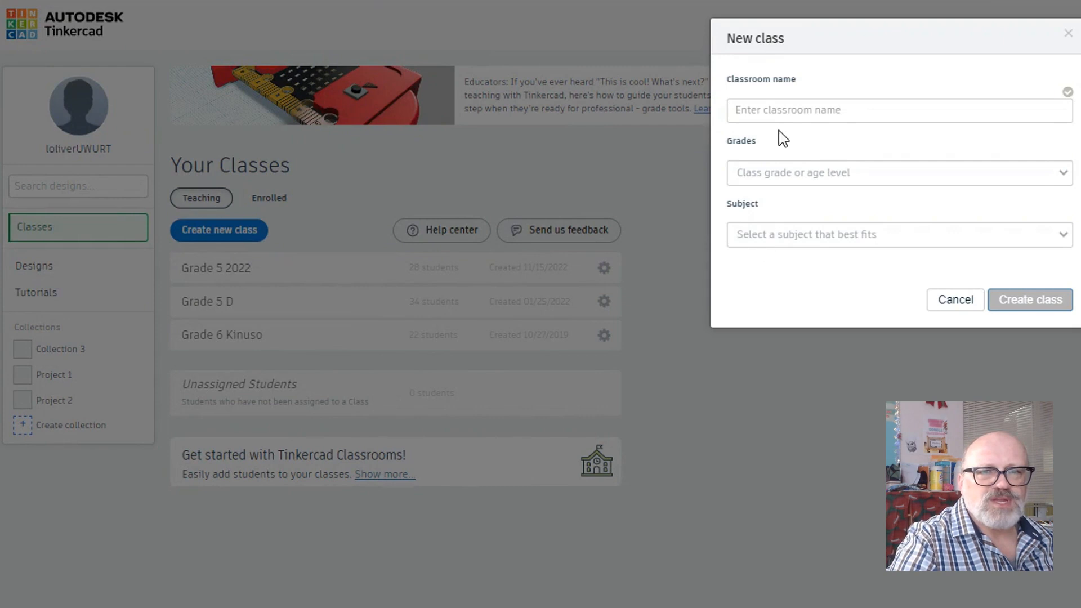
pyautogui.click(794, 108)
pyautogui.write('testing')
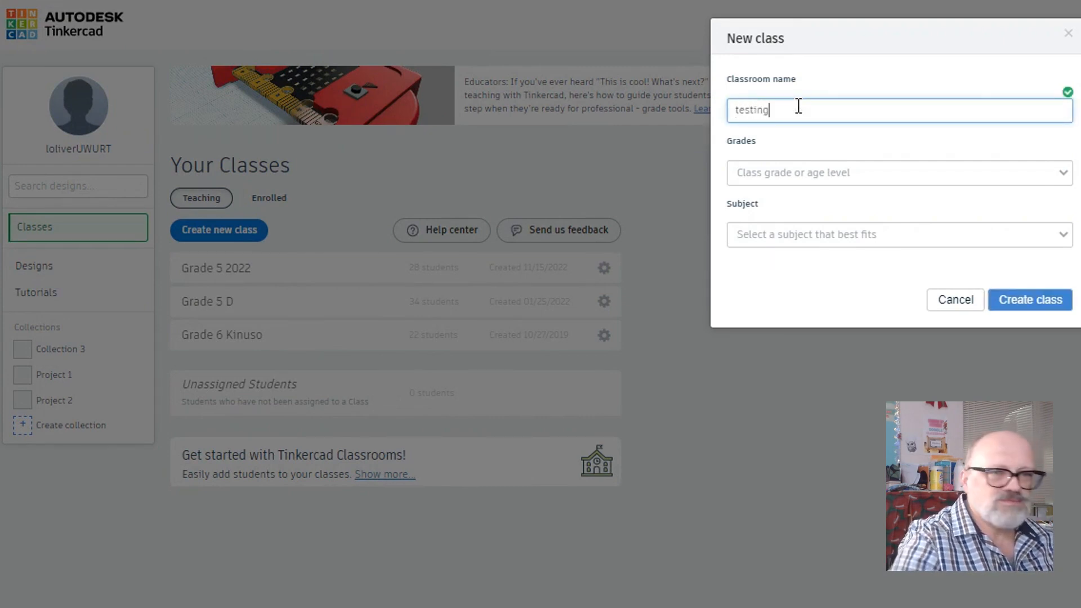
pyautogui.click(893, 178)
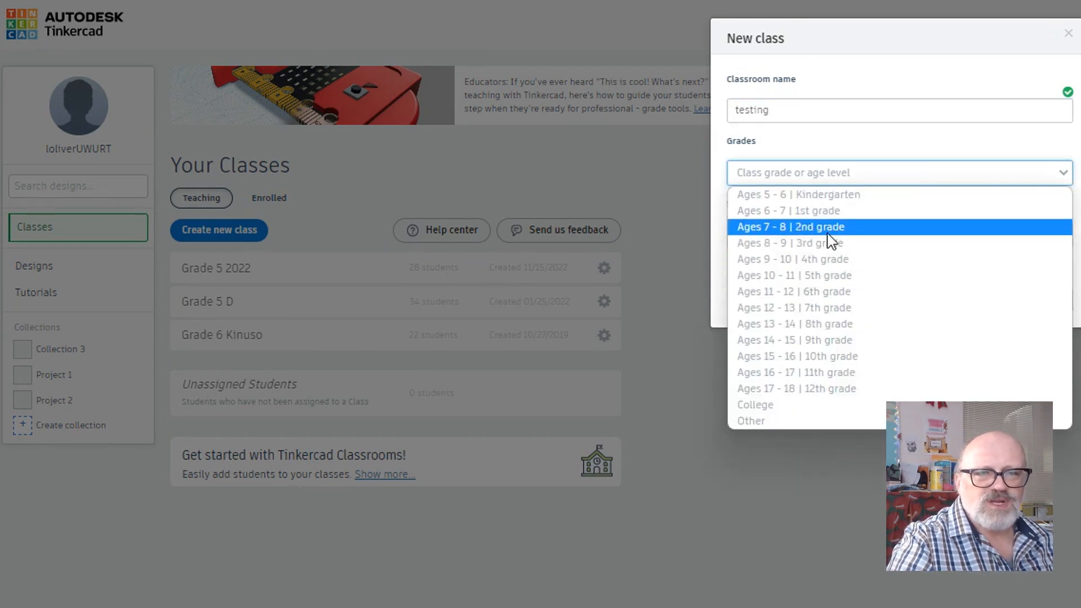
pyautogui.click(806, 420)
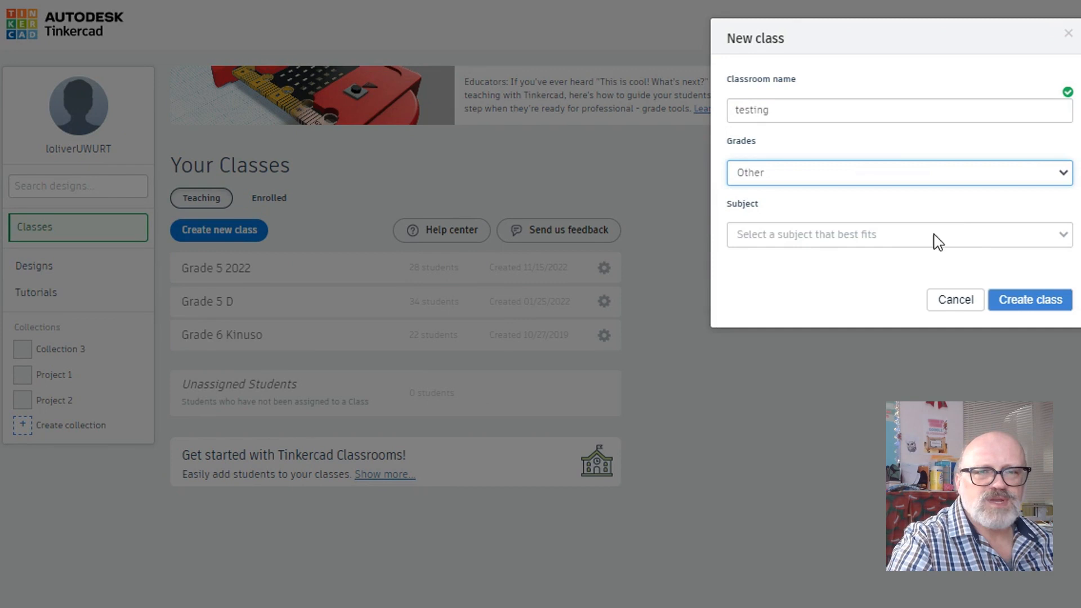
pyautogui.click(975, 240)
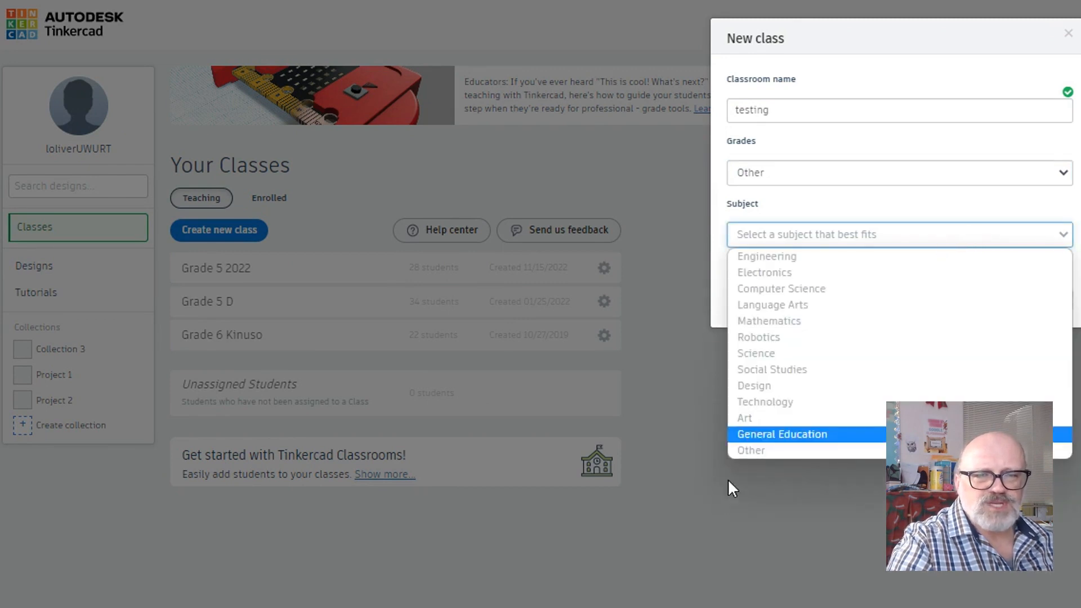
pyautogui.click(760, 449)
pyautogui.click(1042, 301)
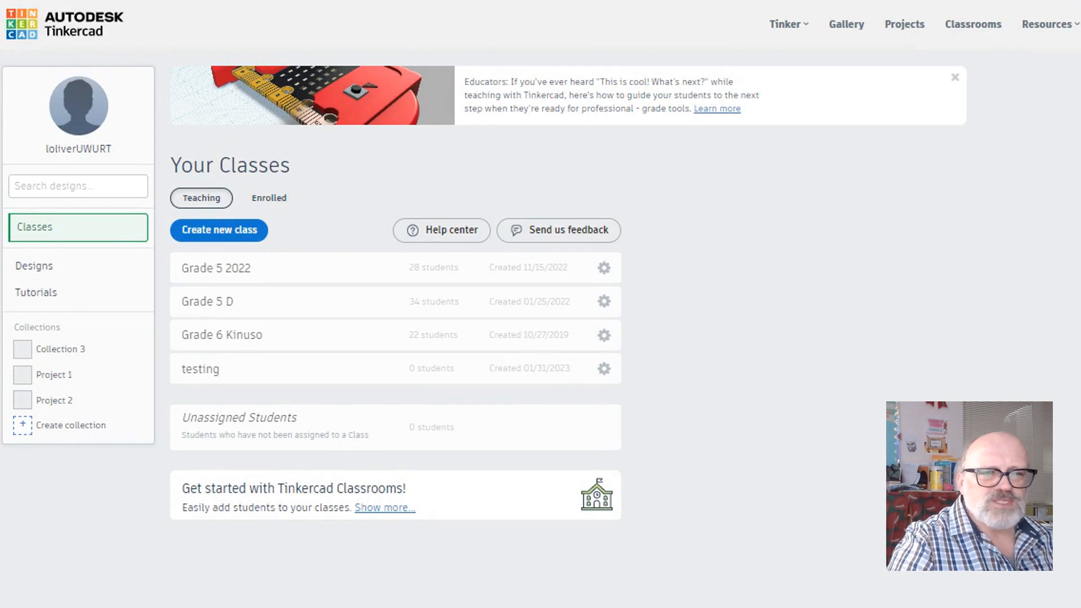
# Open the testing class, view its sharing link and class code page, and close the class.
pyautogui.click(207, 378)
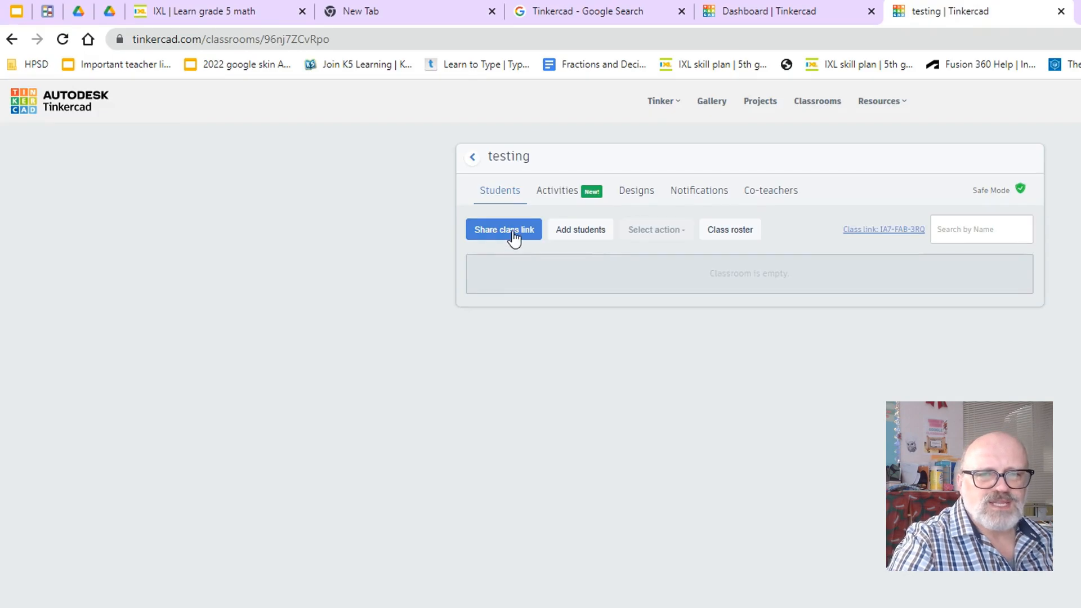
pyautogui.click(514, 239)
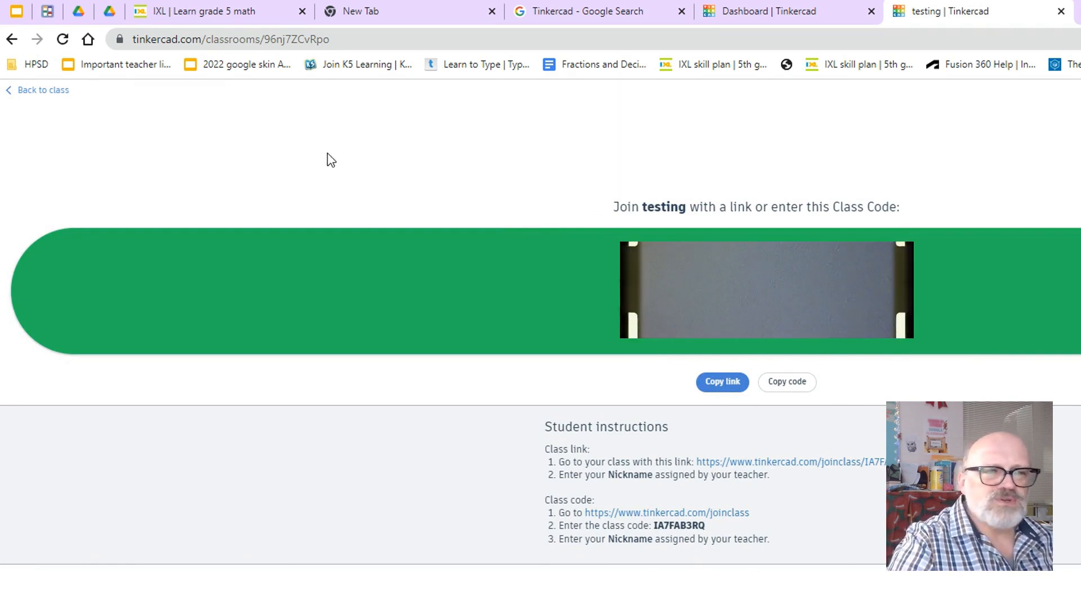
pyautogui.click(37, 91)
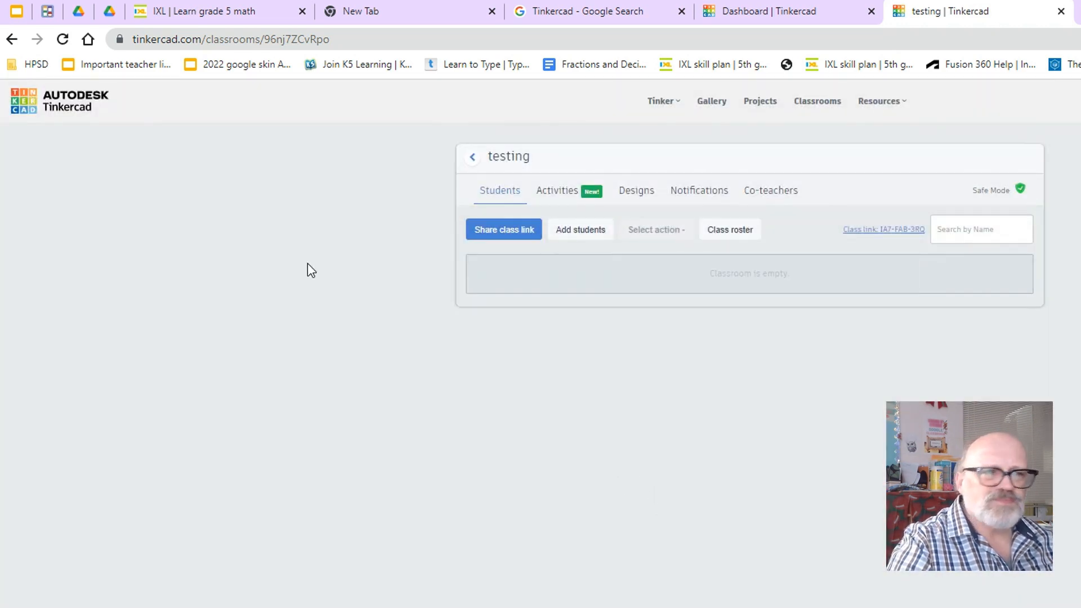
pyautogui.click(1060, 11)
# Create a new 3D design from the designs dashboard.
pyautogui.click(747, 12)
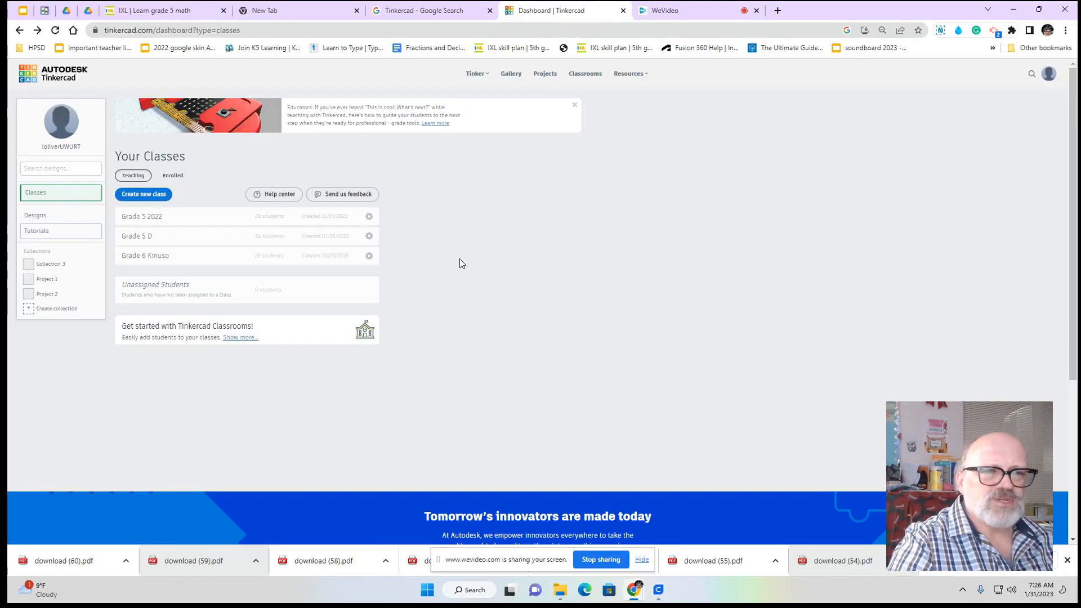
pyautogui.click(30, 214)
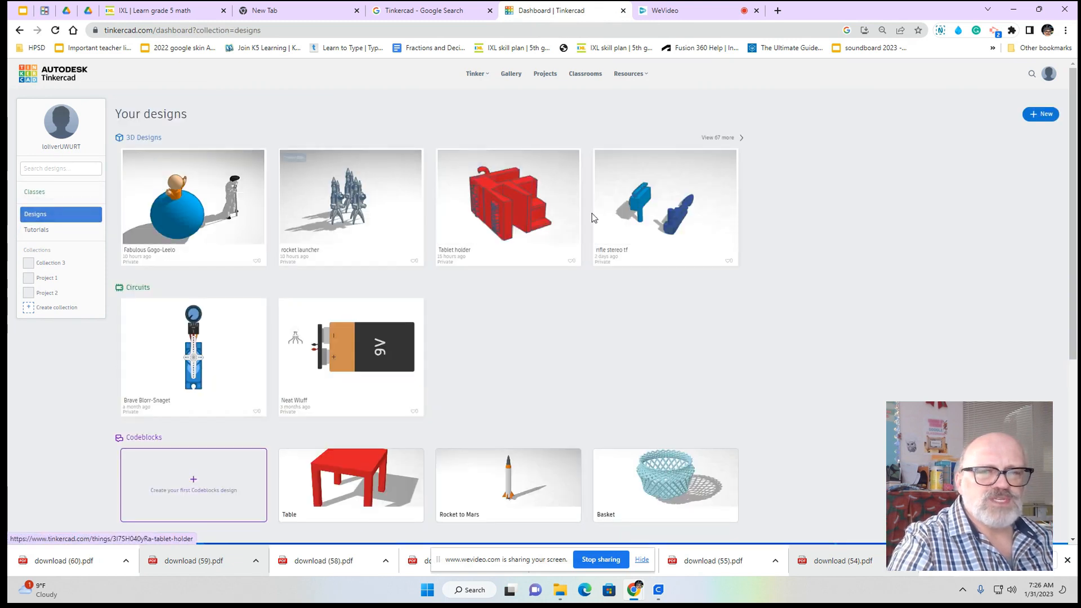
pyautogui.click(1040, 115)
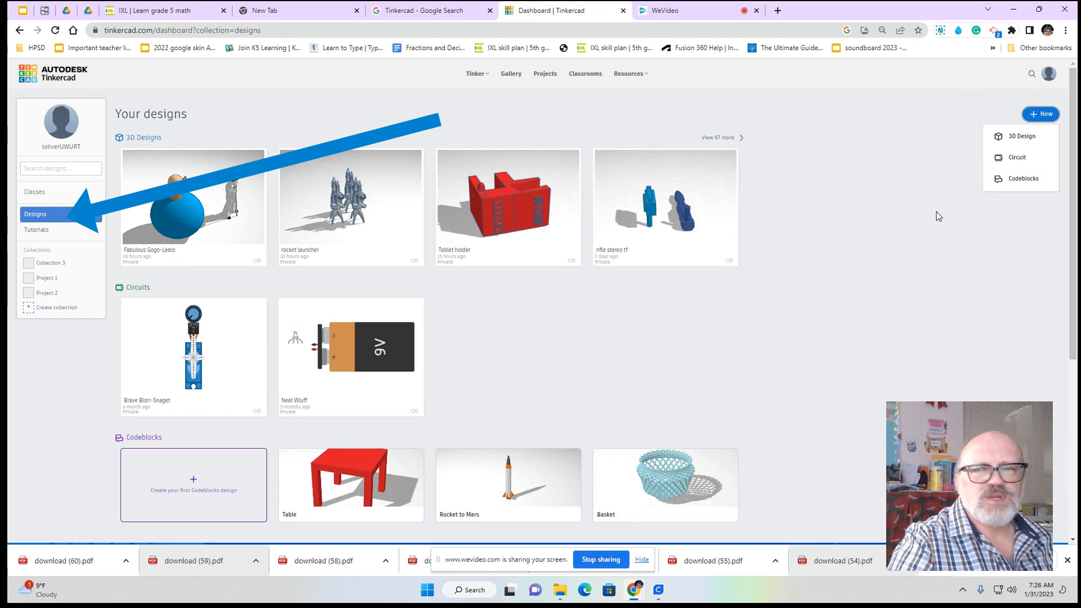
pyautogui.click(1037, 141)
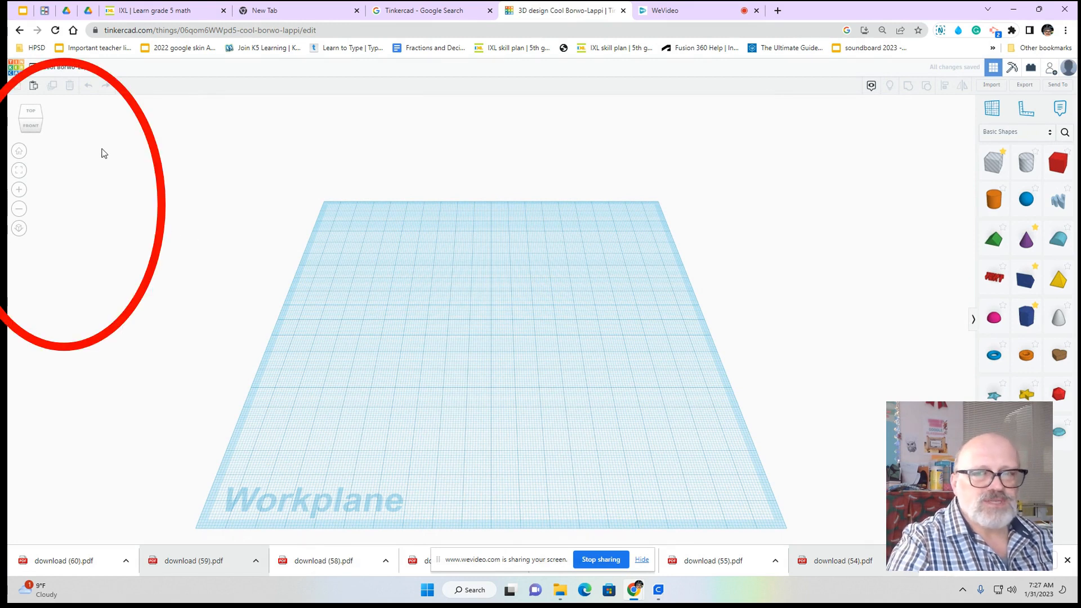
# Orbit the empty workplane with the view cube and restore the home view.
pyautogui.moveTo(34, 126); pyautogui.dragTo(89, 122)
pyautogui.moveTo(66, 124); pyautogui.dragTo(34, 115)
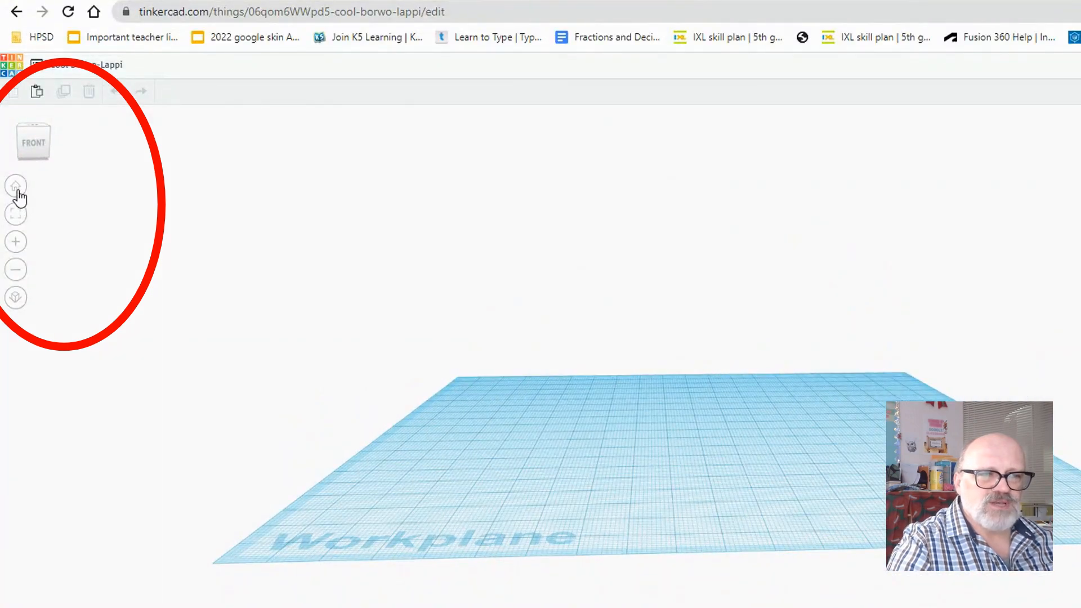
pyautogui.click(17, 189)
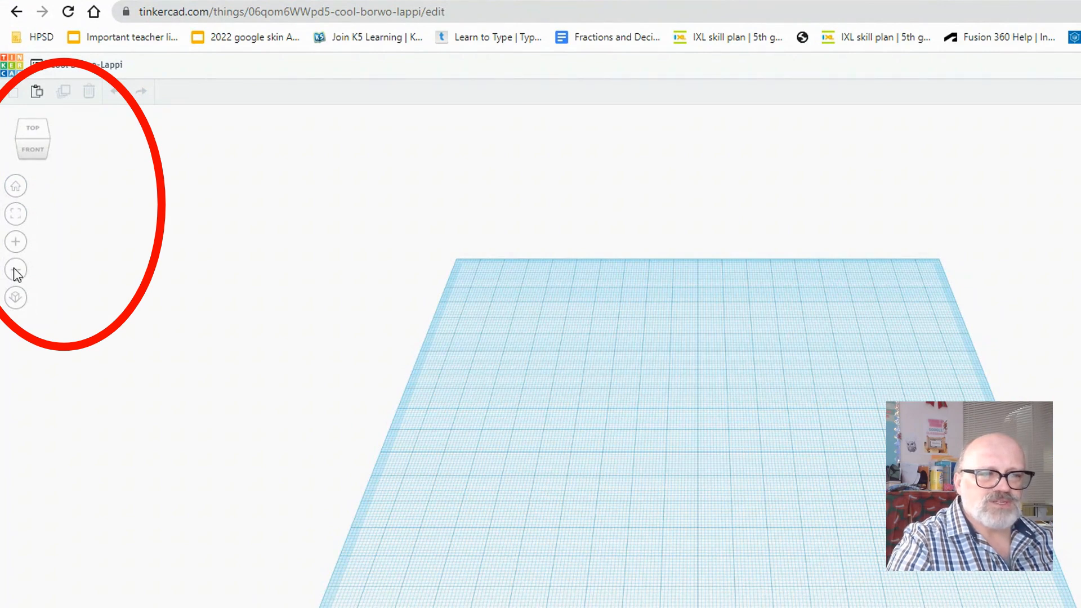
# Zoom in and out on the empty workplane.
pyautogui.click(16, 244)
pyautogui.click(17, 273)
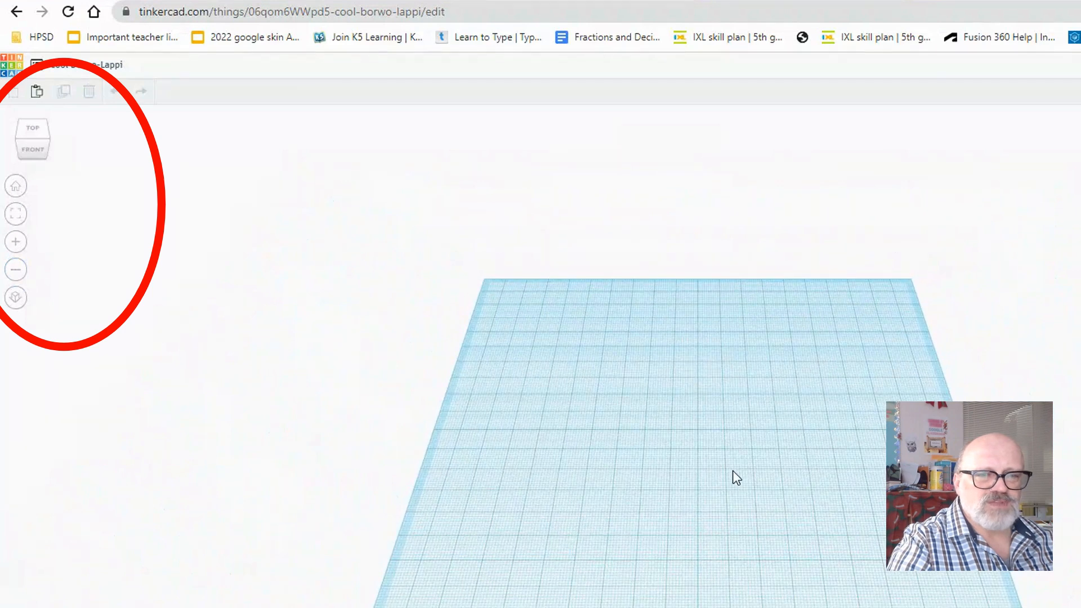
pyautogui.scroll(2, 732, 469)
pyautogui.scroll(3, 728, 465)
pyautogui.scroll(-2, 726, 462)
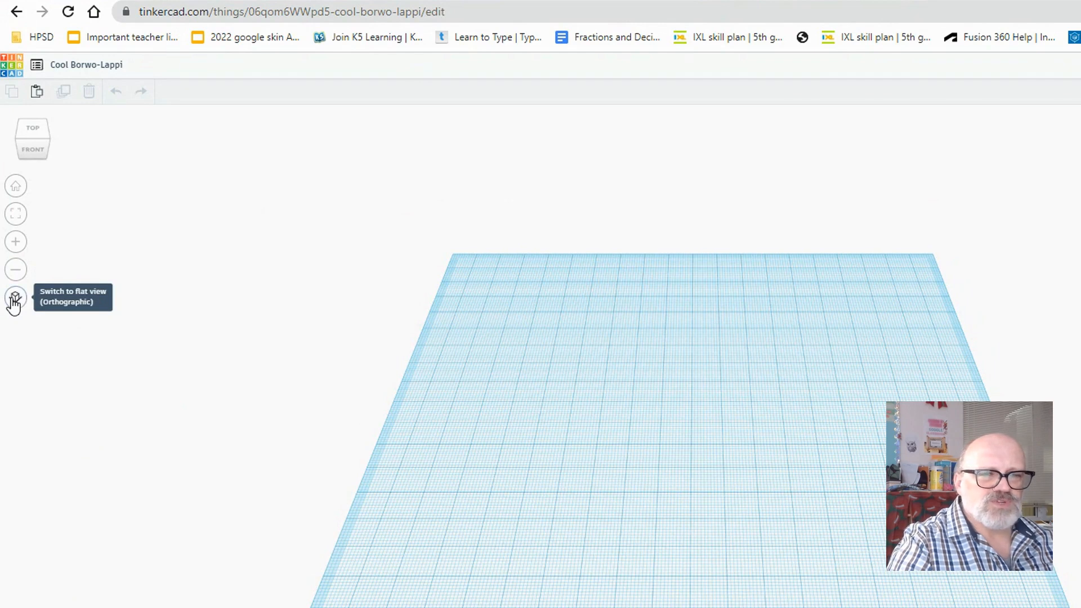
# Switch the workplane to the flat orthographic view and back to perspective, and pan across it.
pyautogui.click(15, 297)
pyautogui.click(12, 299)
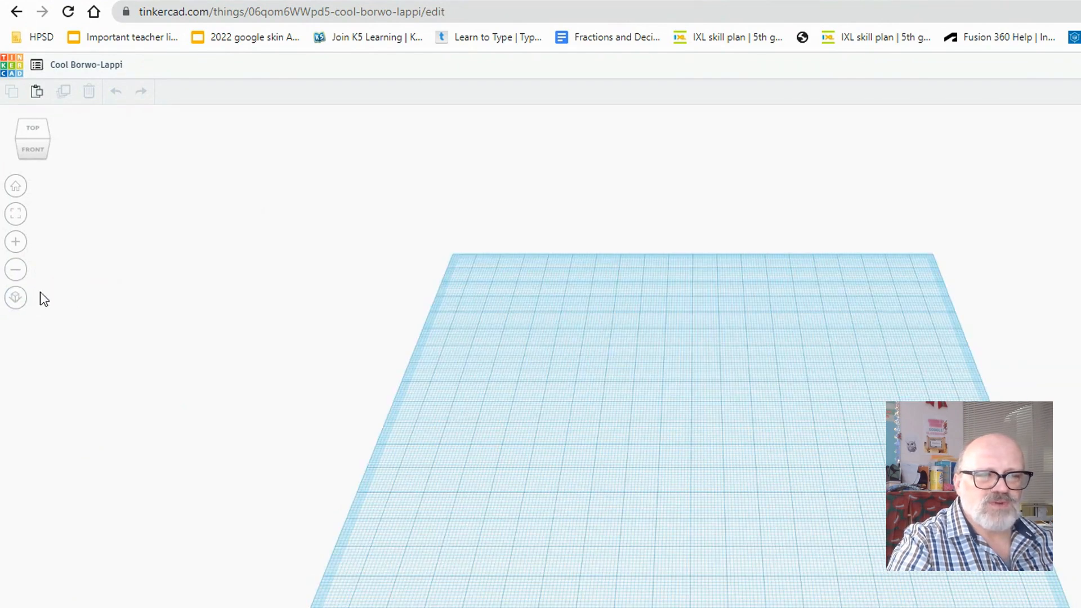
pyautogui.scroll(1, 612, 460)
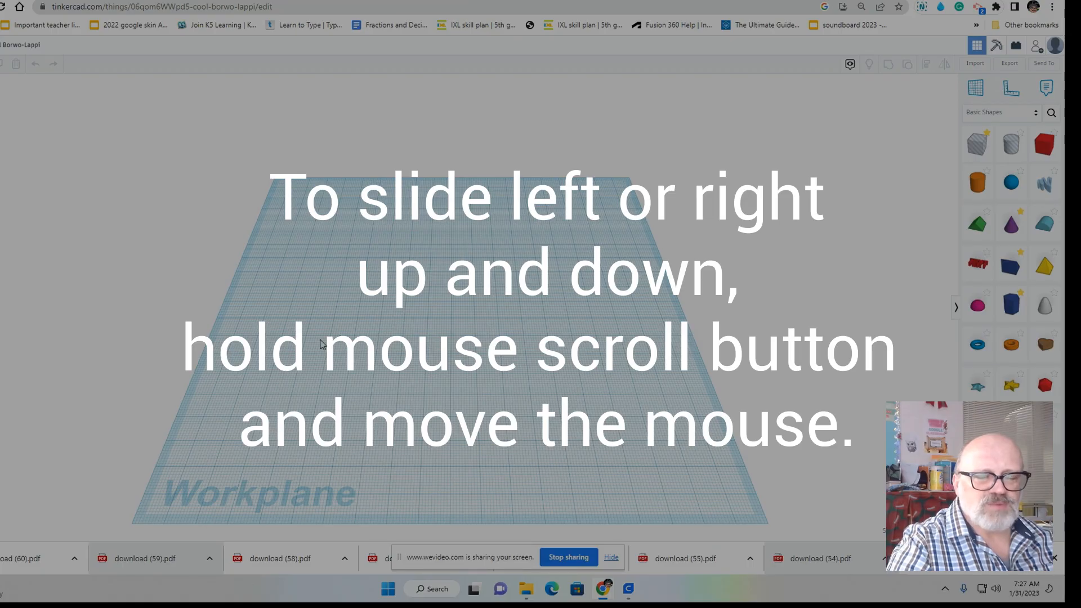
pyautogui.moveTo(318, 338); pyautogui.dragTo(415, 410, button='middle')
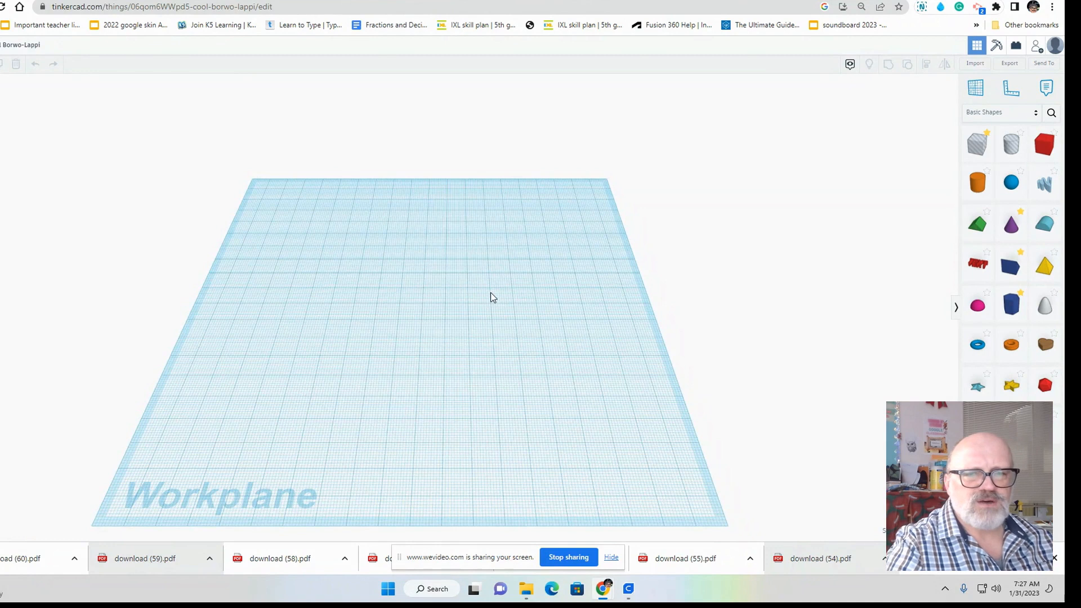
pyautogui.scroll(2, 491, 297)
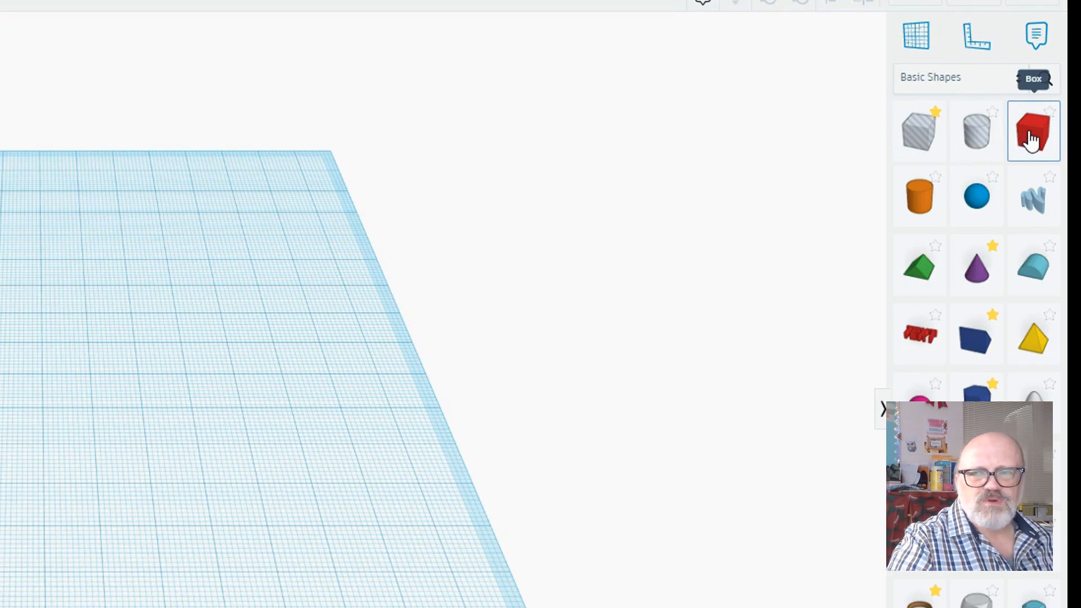
# Place a solid box on the workplane and enlarge its base into a wide rectangular block.
pyautogui.moveTo(1033, 138); pyautogui.dragTo(0, 433)
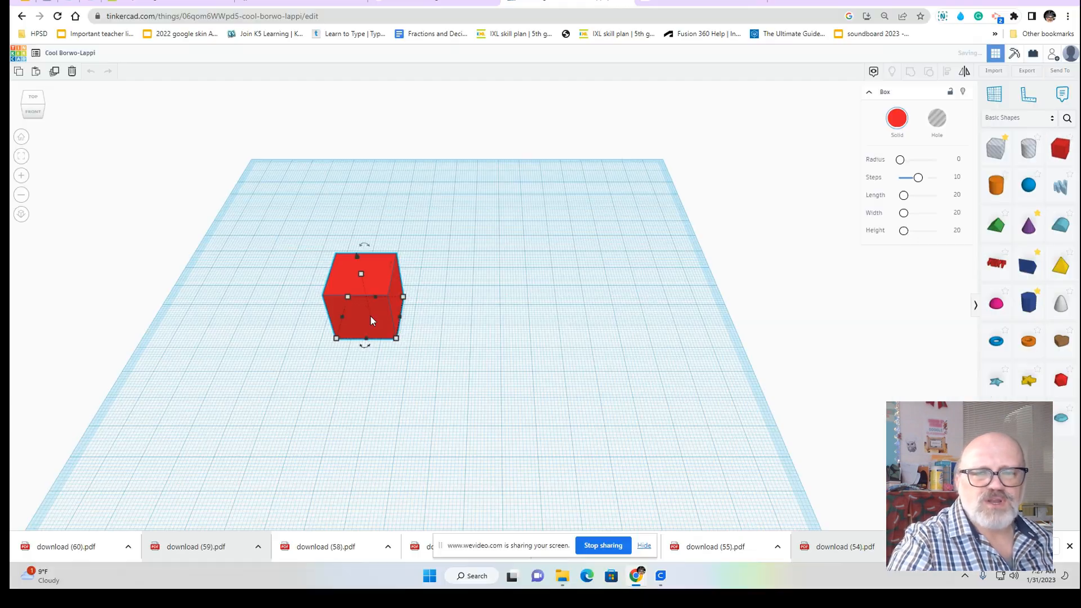
pyautogui.moveTo(397, 338); pyautogui.dragTo(550, 366)
pyautogui.moveTo(37, 101)
pyautogui.mouseDown()
pyautogui.moveTo(48, 104)
pyautogui.moveTo(39, 106)
pyautogui.mouseUp()
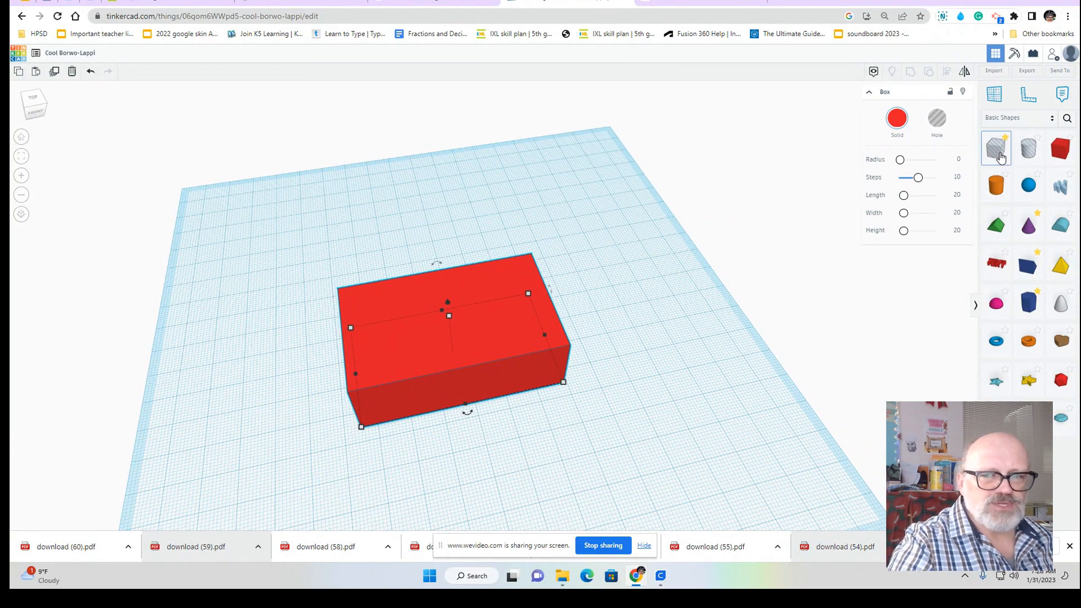
# Place a box hole overlapping the red block's front corner, stretched to about 36 by 18 mm.
pyautogui.moveTo(1000, 157); pyautogui.dragTo(580, 384)
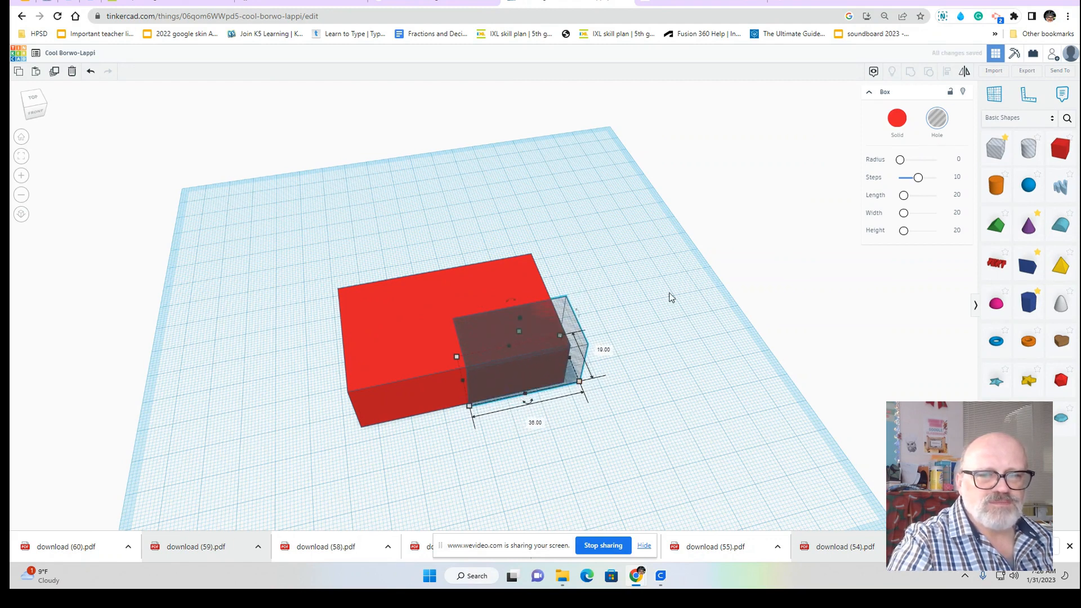
pyautogui.moveTo(416, 237); pyautogui.dragTo(432, 260)
pyautogui.moveTo(464, 304); pyautogui.dragTo(633, 427)
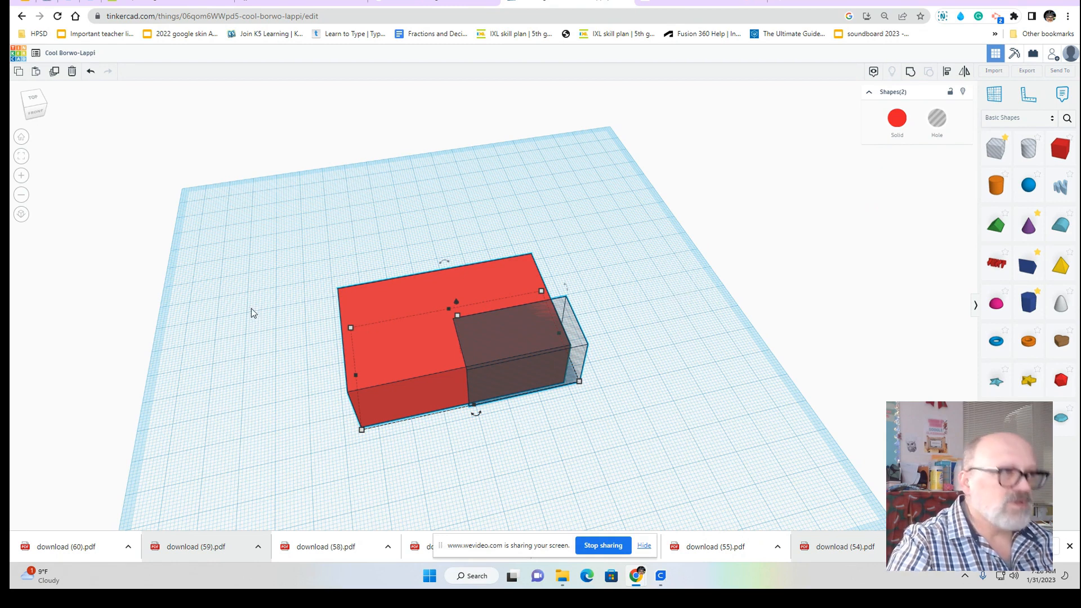
# Select the red block together with the box hole and group them to cut the corner out.
pyautogui.click(645, 313)
pyautogui.click(486, 335)
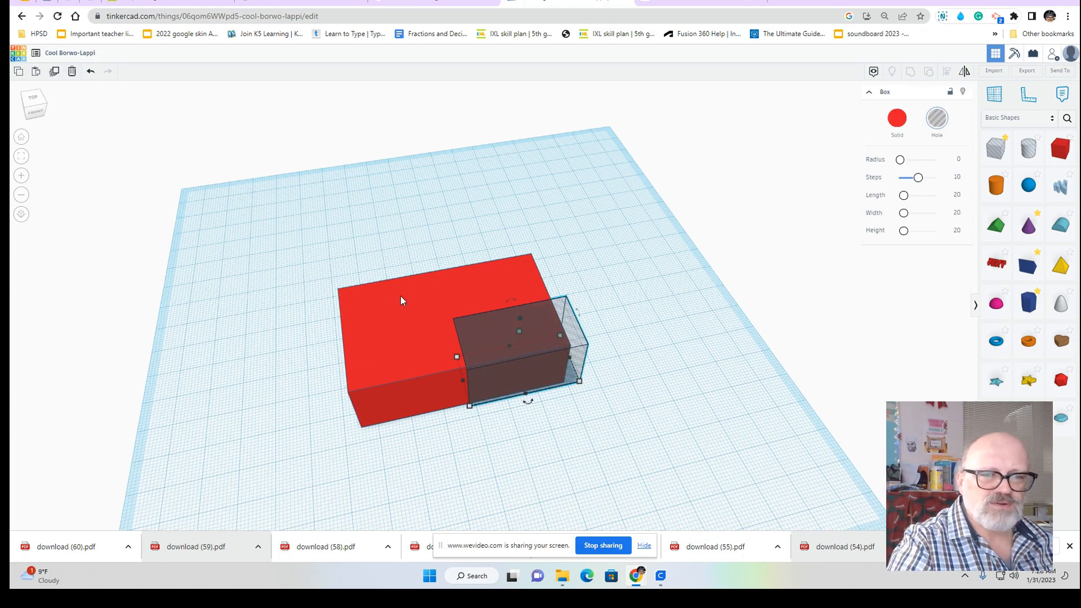
pyautogui.moveTo(390, 338); pyautogui.dragTo(388, 343, button='right')
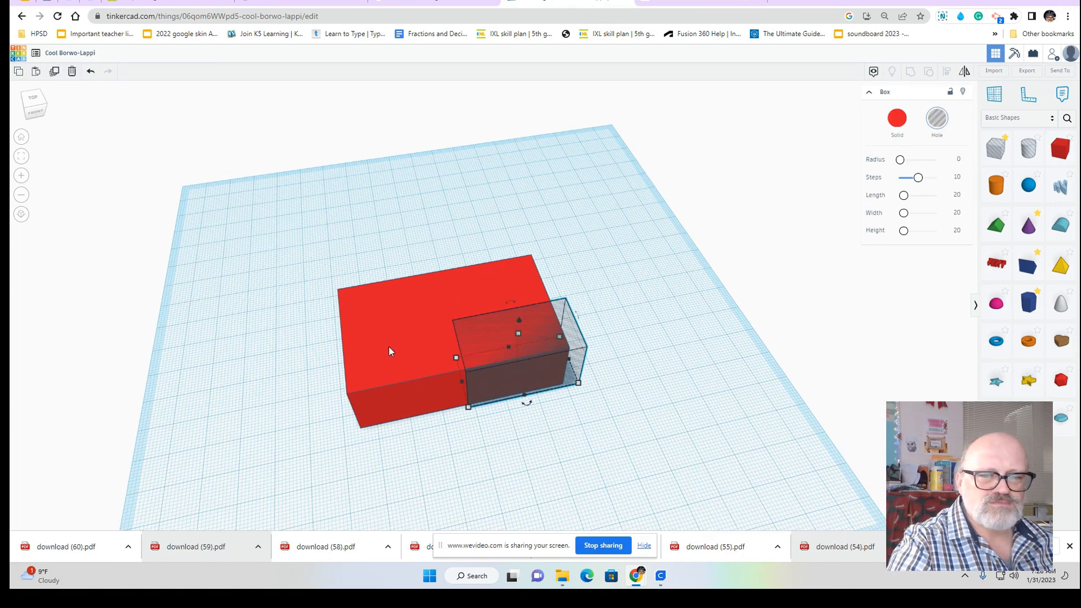
pyautogui.click(280, 346)
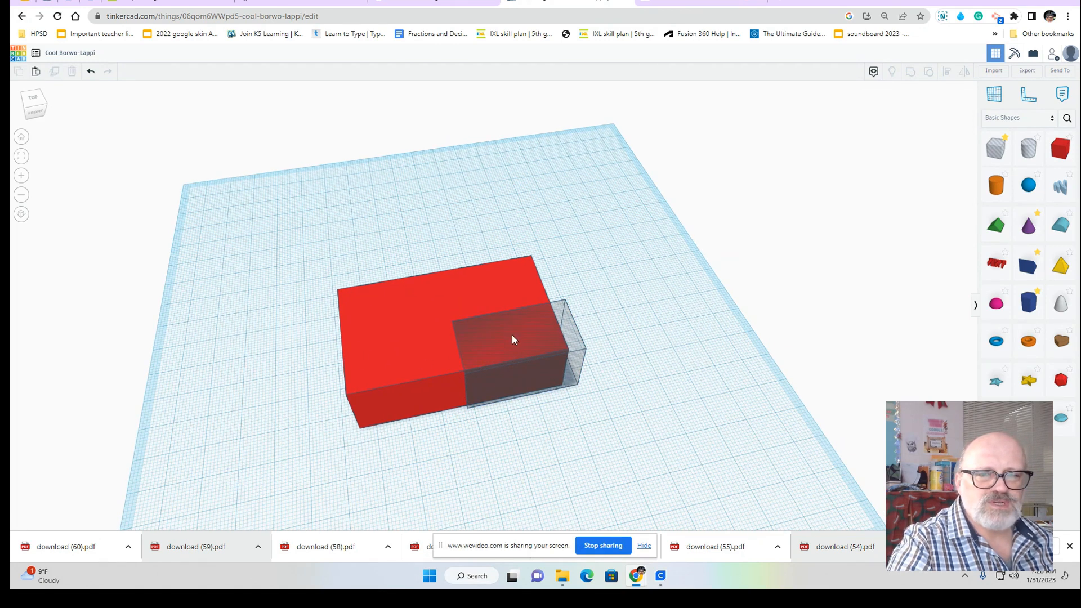
pyautogui.moveTo(397, 228); pyautogui.dragTo(587, 394)
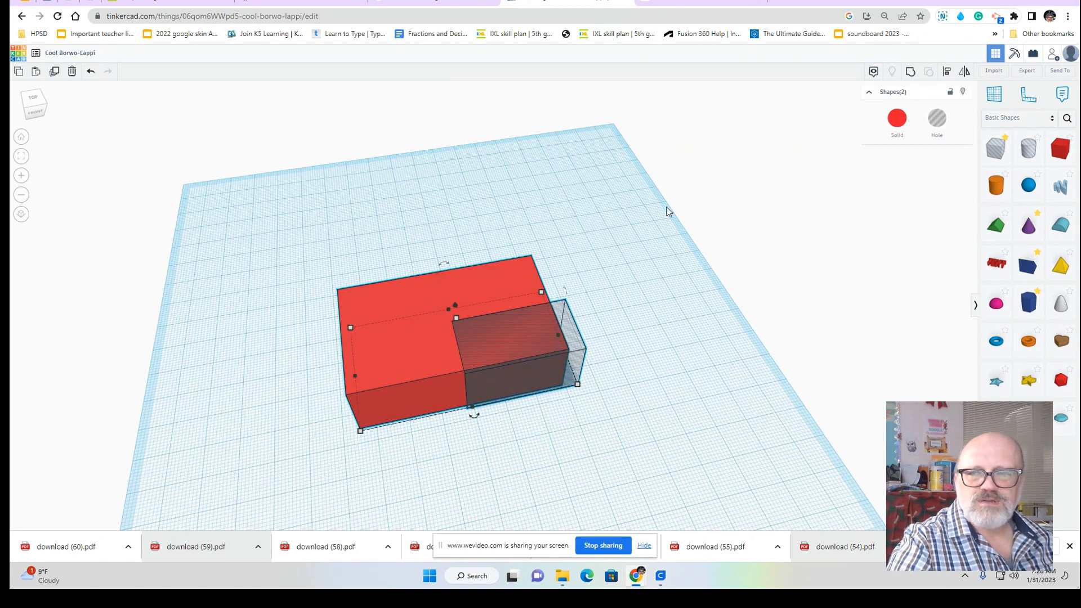
pyautogui.click(908, 72)
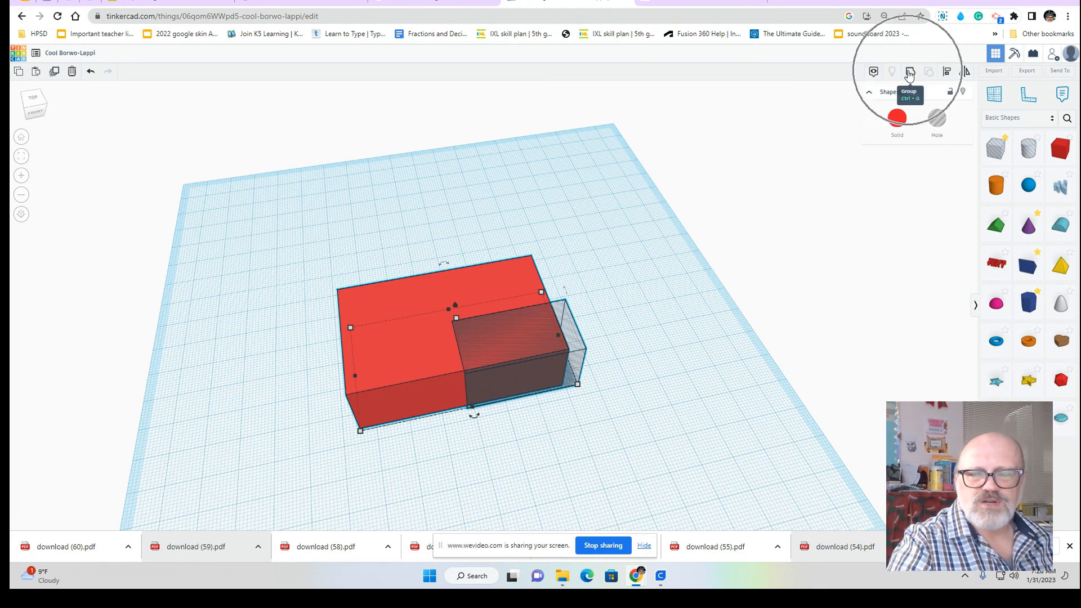
# Raise the L-shaped block 13 mm above the workplane.
pyautogui.moveTo(35, 108)
pyautogui.mouseDown()
pyautogui.moveTo(29, 99)
pyautogui.moveTo(35, 108)
pyautogui.mouseUp()
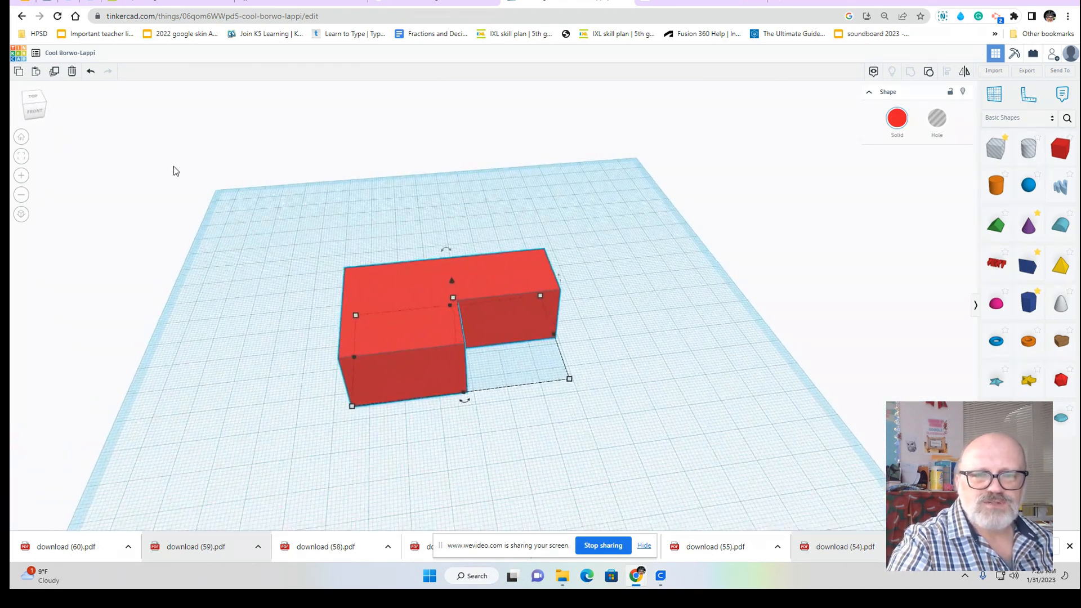
pyautogui.scroll(3, 333, 200)
pyautogui.scroll(2, 587, 235)
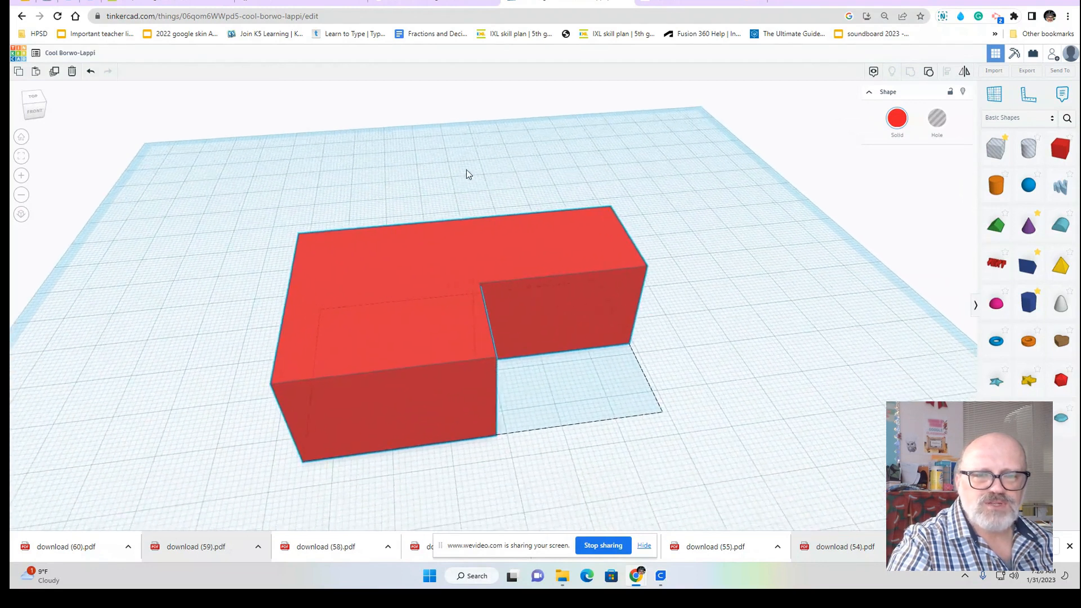
pyautogui.moveTo(466, 170); pyautogui.dragTo(421, 161, button='middle')
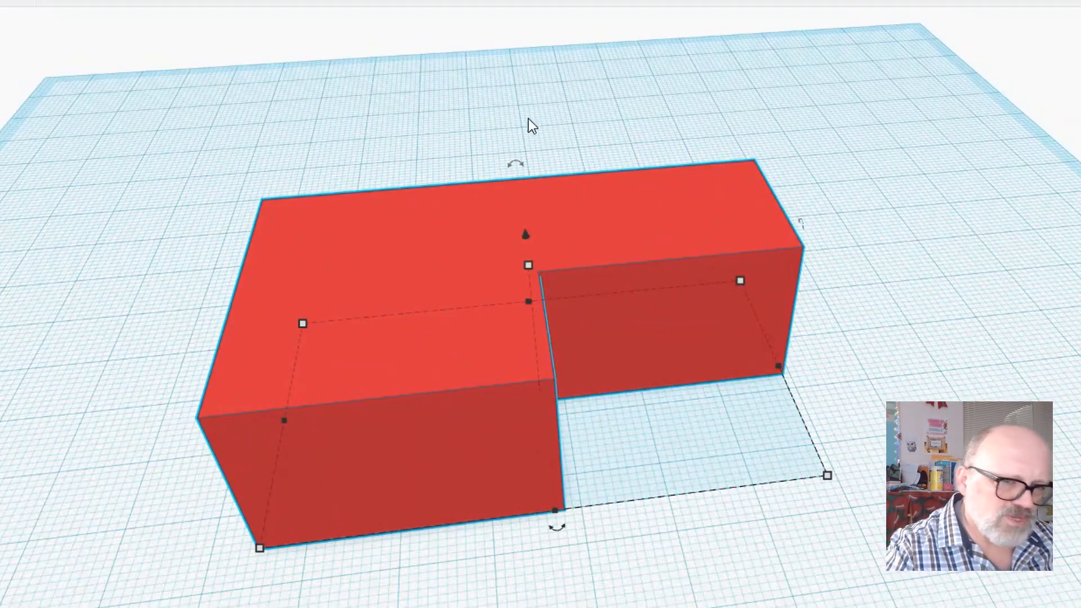
pyautogui.moveTo(525, 232); pyautogui.dragTo(555, 121)
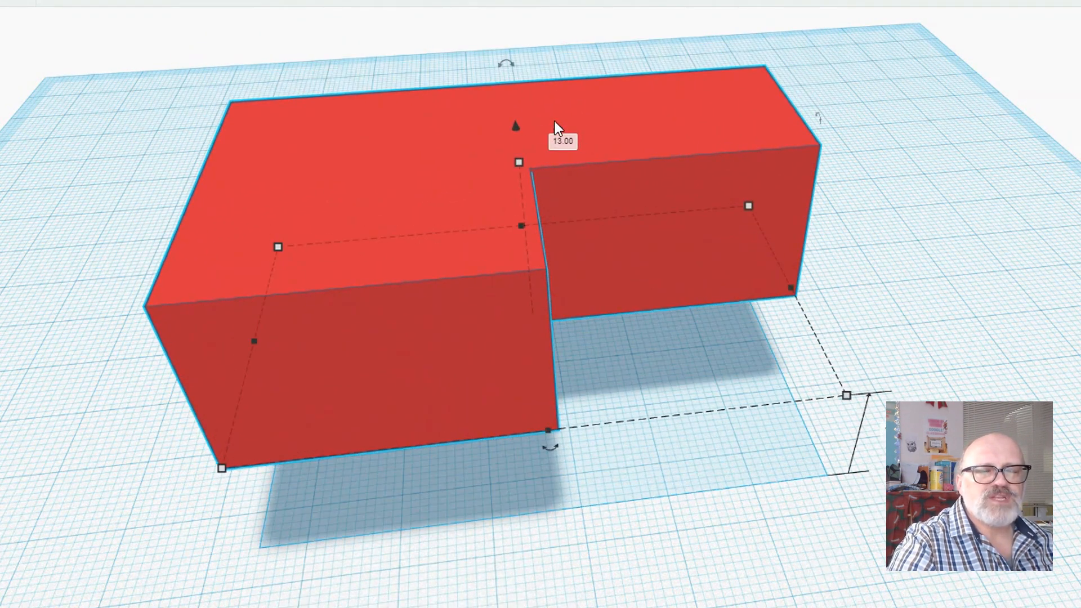
# Stretch the L-shaped block outward at its front corner and adjust its length to 72 mm.
pyautogui.moveTo(556, 270); pyautogui.dragTo(568, 322, button='right')
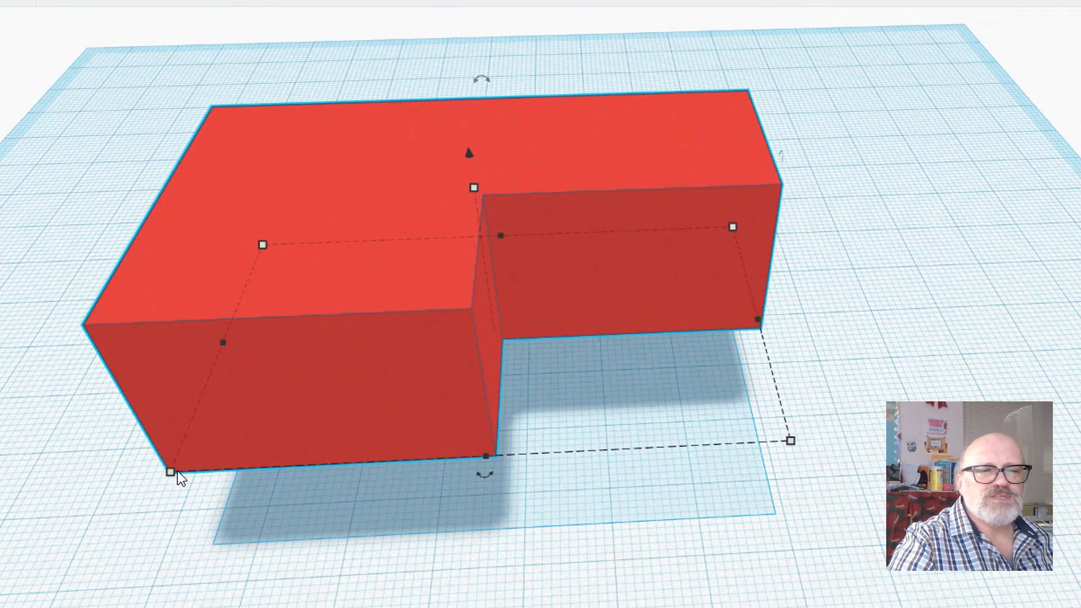
pyautogui.moveTo(171, 472); pyautogui.dragTo(60, 493)
pyautogui.moveTo(424, 195)
pyautogui.mouseDown()
pyautogui.moveTo(437, 285)
pyautogui.moveTo(421, 197)
pyautogui.mouseUp()
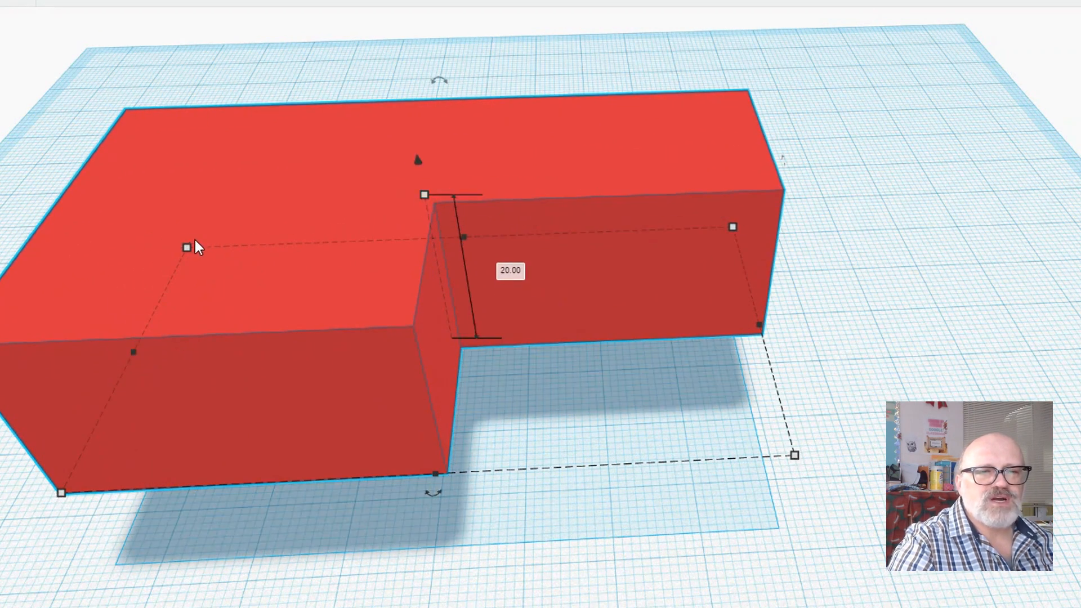
pyautogui.click(188, 245)
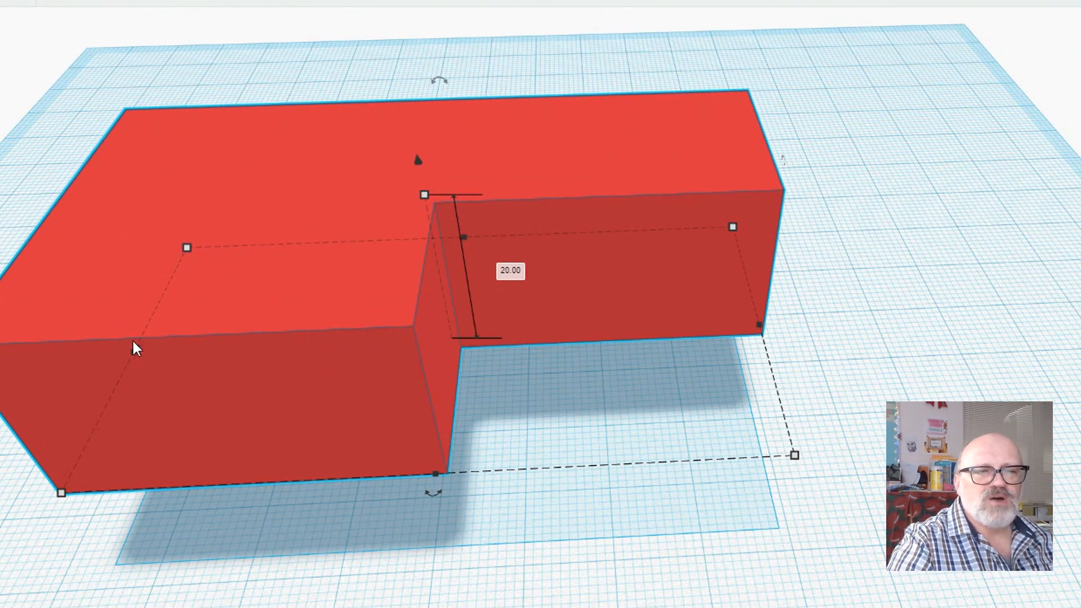
pyautogui.moveTo(130, 350)
pyautogui.mouseDown()
pyautogui.moveTo(364, 353)
pyautogui.moveTo(136, 360)
pyautogui.mouseUp()
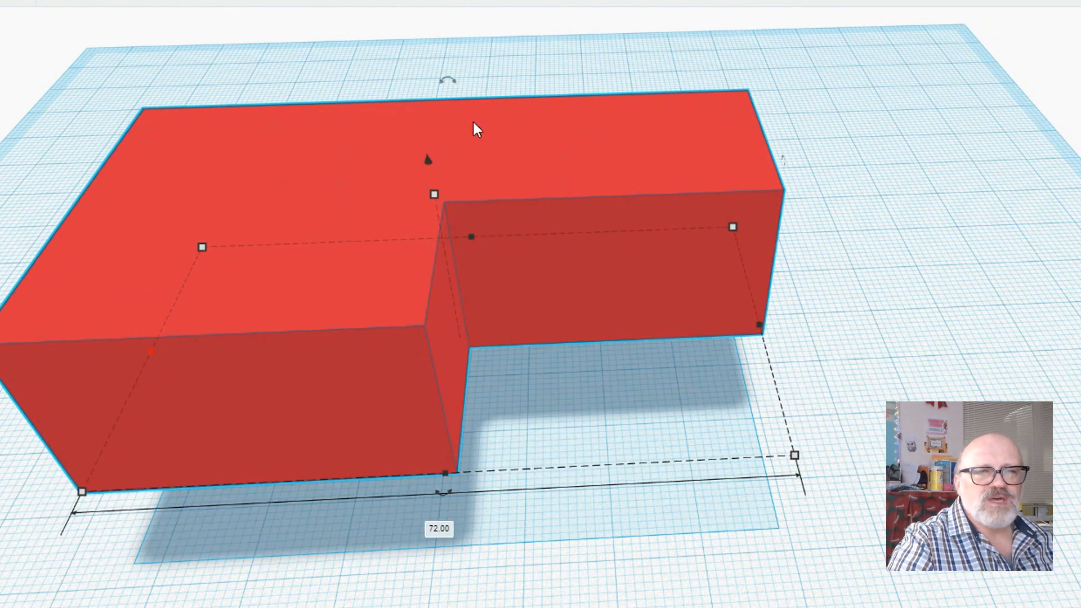
# Rotate the L-shaped block a quarter turn about its vertical axis and shift it 1.5 mm across the workplane.
pyautogui.click(446, 80)
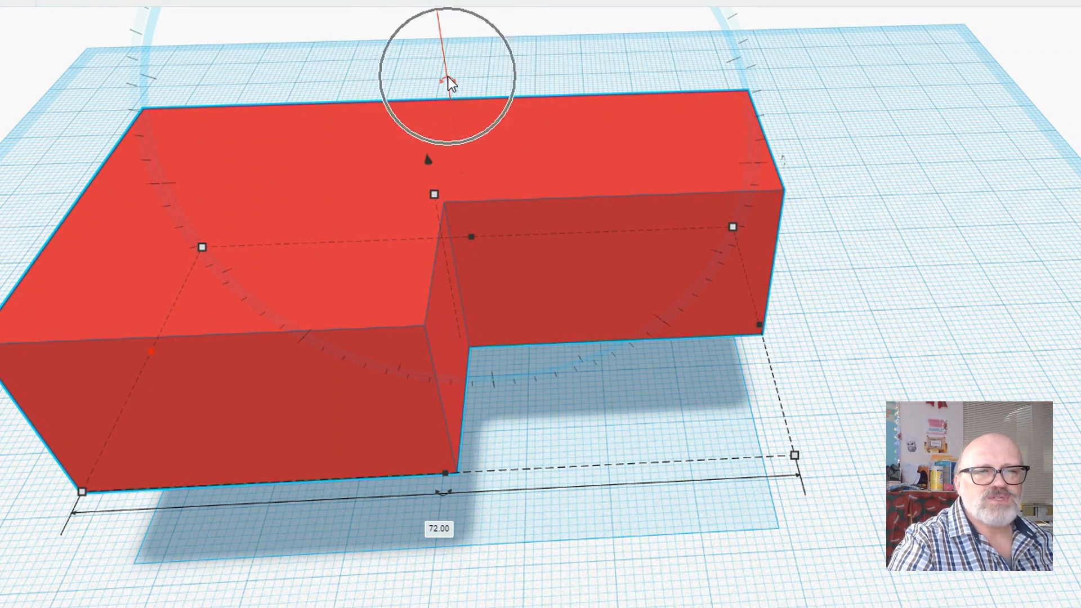
pyautogui.moveTo(485, 73); pyautogui.dragTo(531, 261, button='middle')
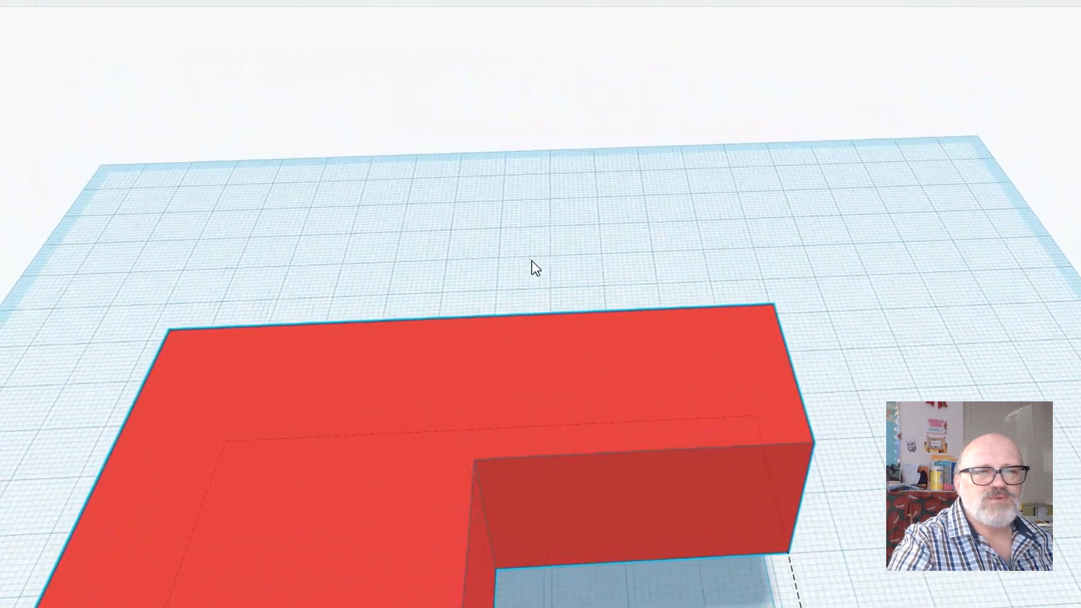
pyautogui.moveTo(475, 309)
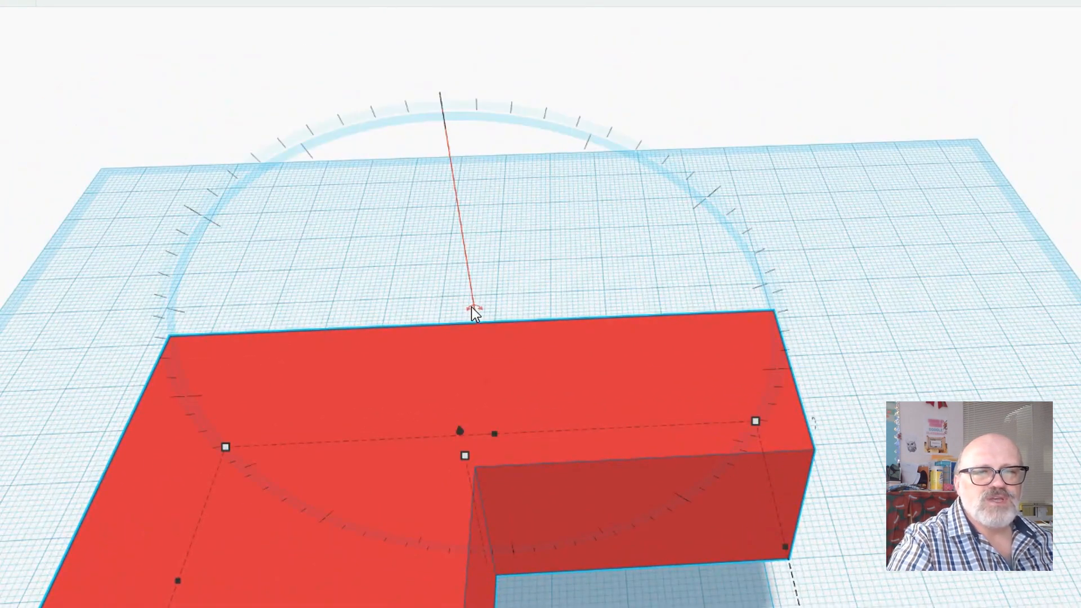
pyautogui.scroll(-2, 471, 310)
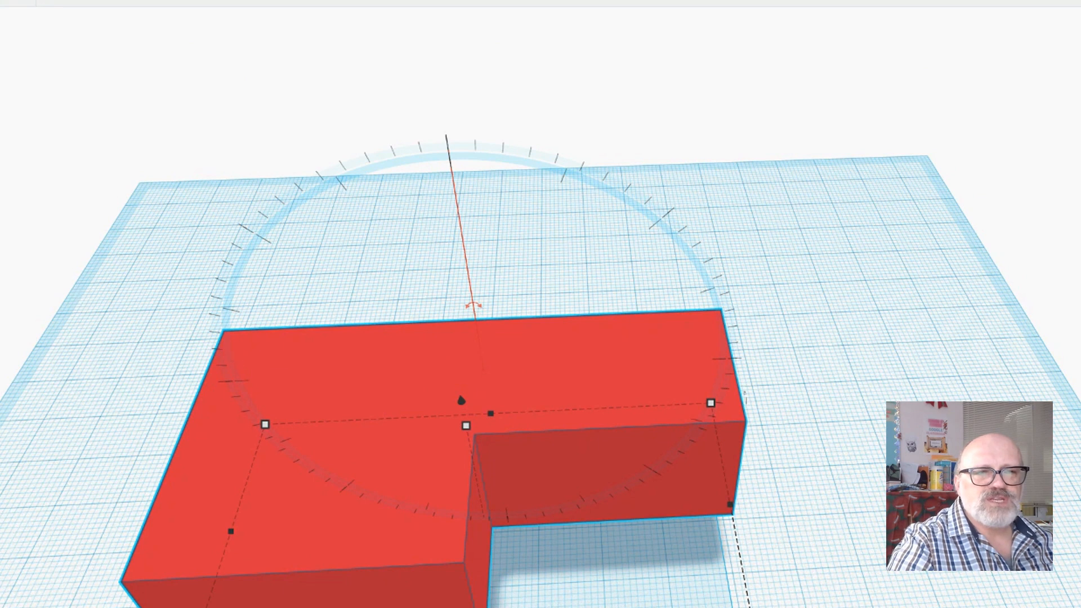
pyautogui.moveTo(28, 119); pyautogui.dragTo(63, 122)
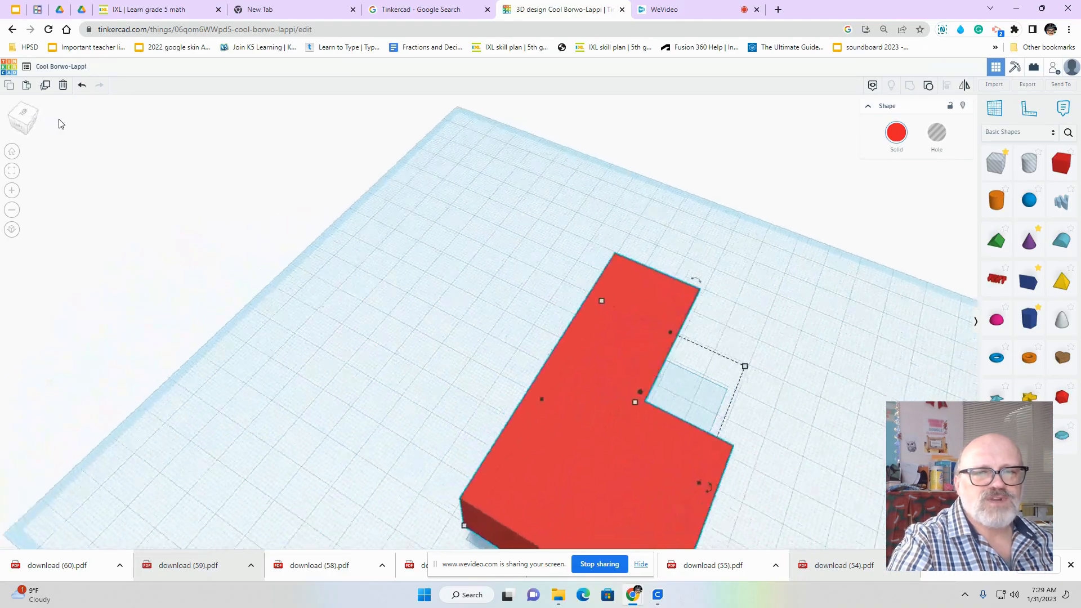
pyautogui.moveTo(694, 228)
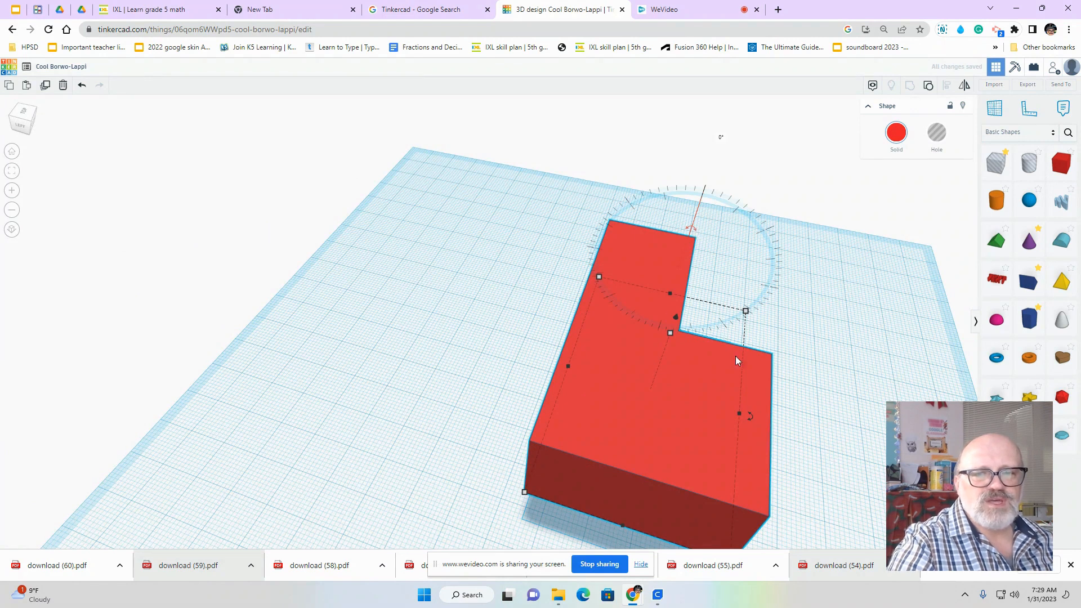
pyautogui.moveTo(747, 418)
pyautogui.moveTo(748, 418); pyautogui.dragTo(640, 420)
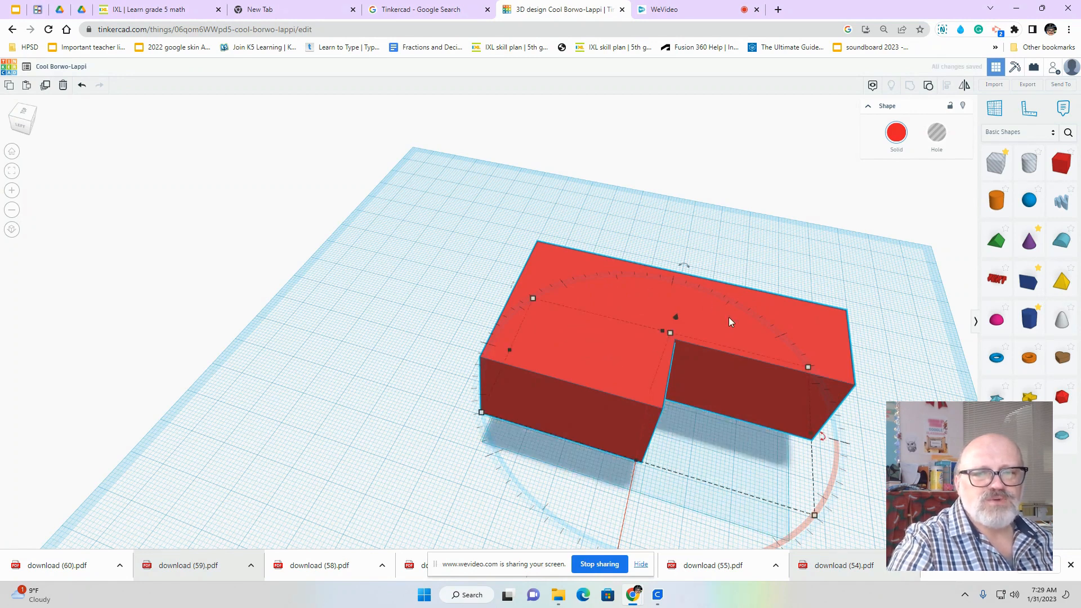
pyautogui.moveTo(736, 326)
pyautogui.mouseDown()
pyautogui.moveTo(546, 299)
pyautogui.moveTo(743, 327)
pyautogui.mouseUp()
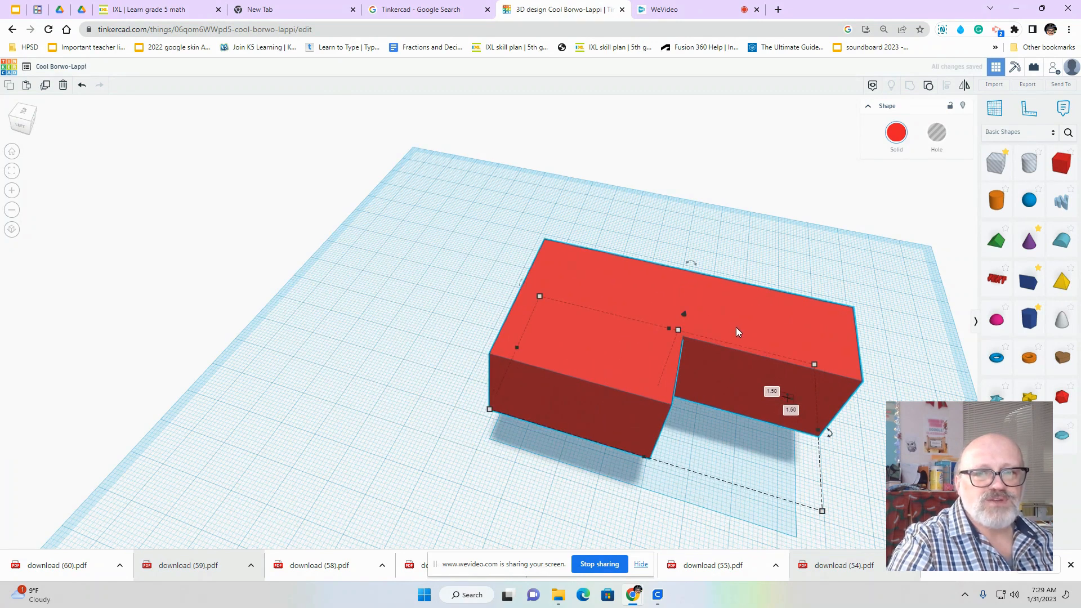
# Mirror the L-shaped block along its long direction and move it about 18 mm sideways and 4 mm back.
pyautogui.press('ctrl')
pyautogui.press('ctrl')
pyautogui.press('ctrl')
pyautogui.press('ctrl')
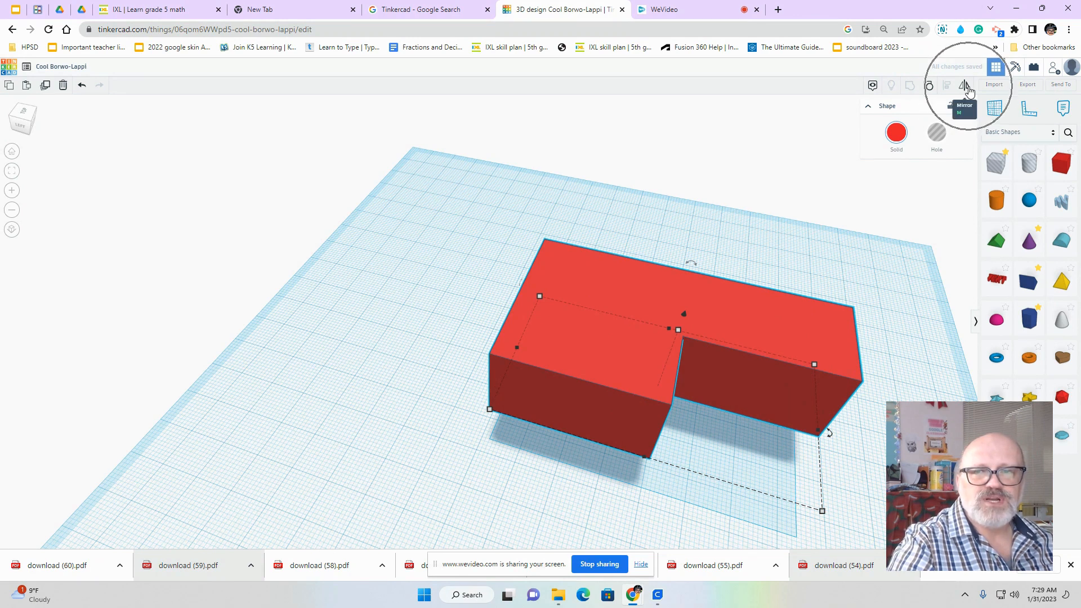
pyautogui.click(965, 86)
pyautogui.click(643, 467)
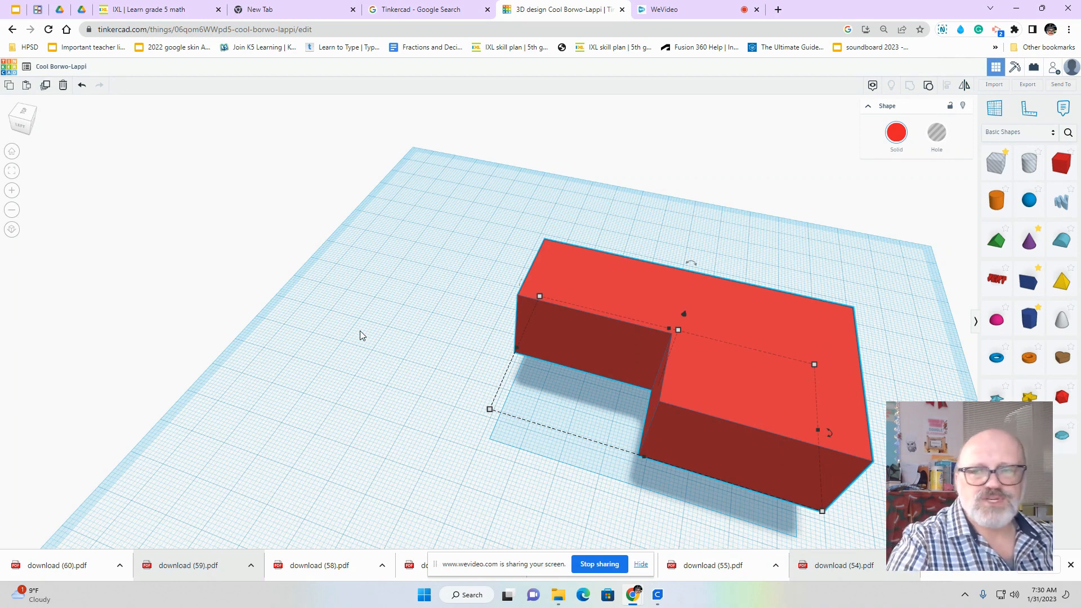
pyautogui.moveTo(738, 374); pyautogui.dragTo(662, 337)
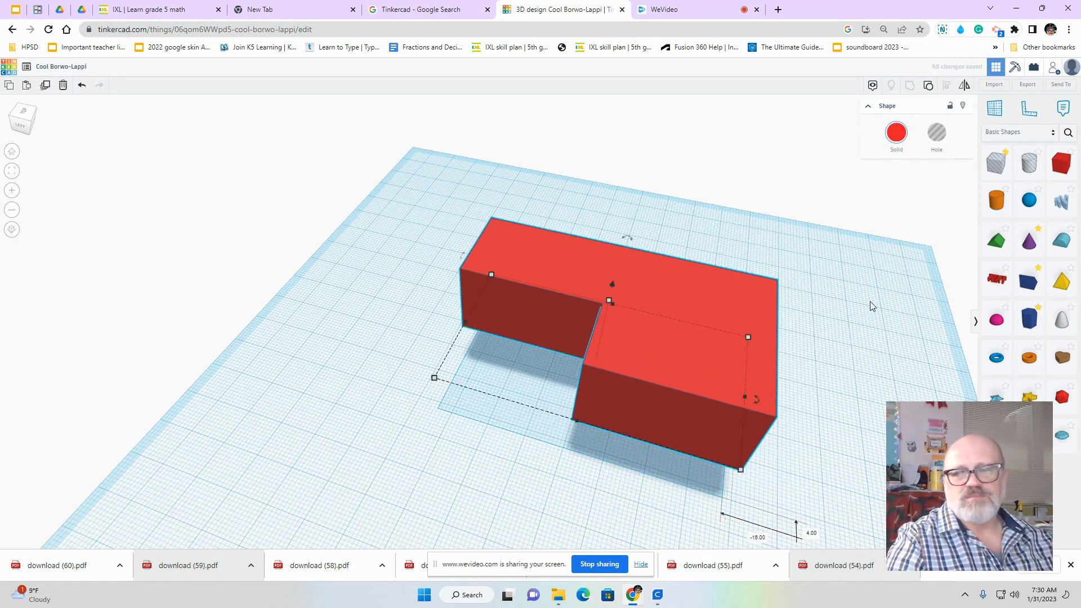
# Place the 10 mm LED from the Electronics shapes beside the L-shaped block.
pyautogui.click(1051, 213)
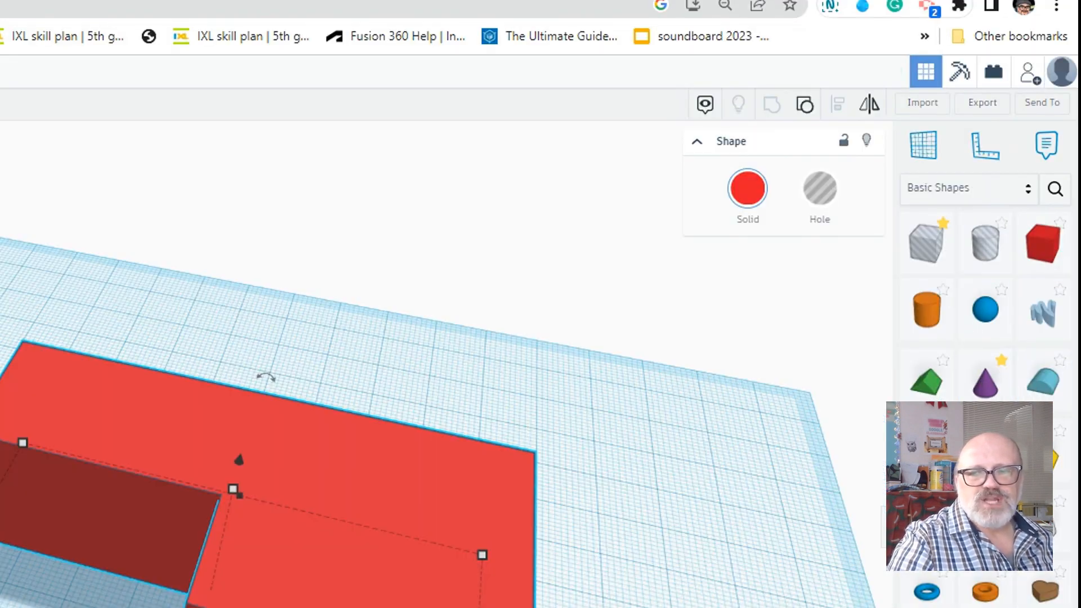
pyautogui.click(1021, 197)
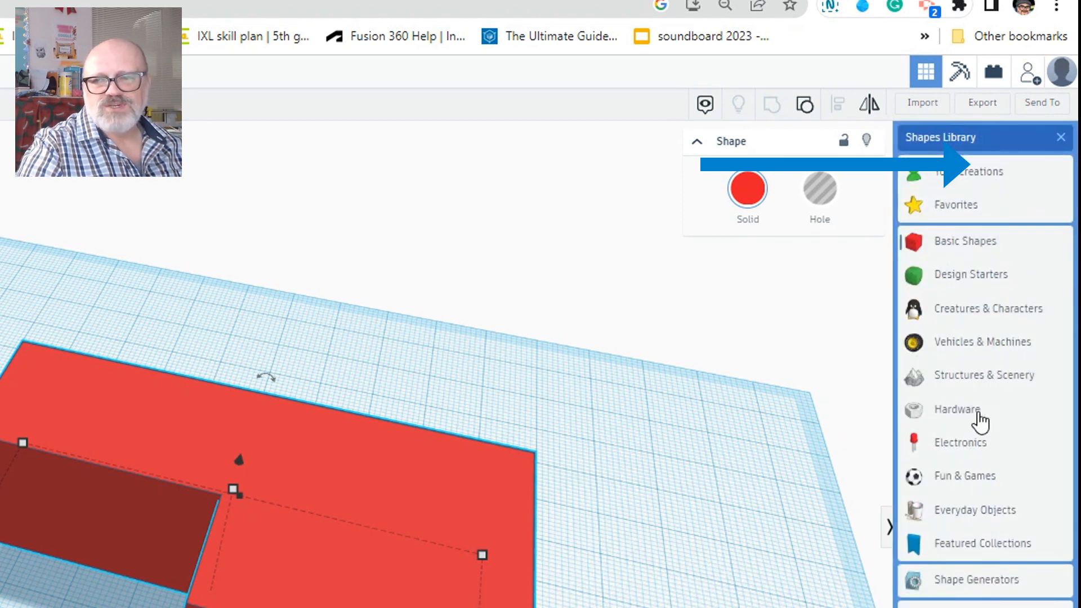
pyautogui.click(966, 442)
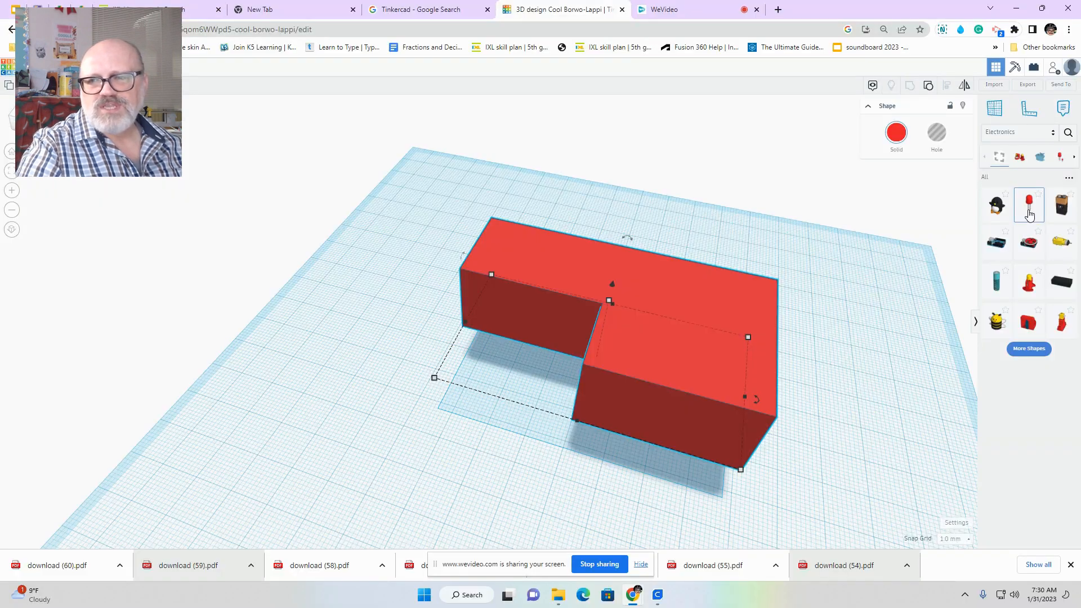
pyautogui.moveTo(1029, 212); pyautogui.dragTo(397, 349)
pyautogui.moveTo(366, 406); pyautogui.dragTo(348, 368, button='right')
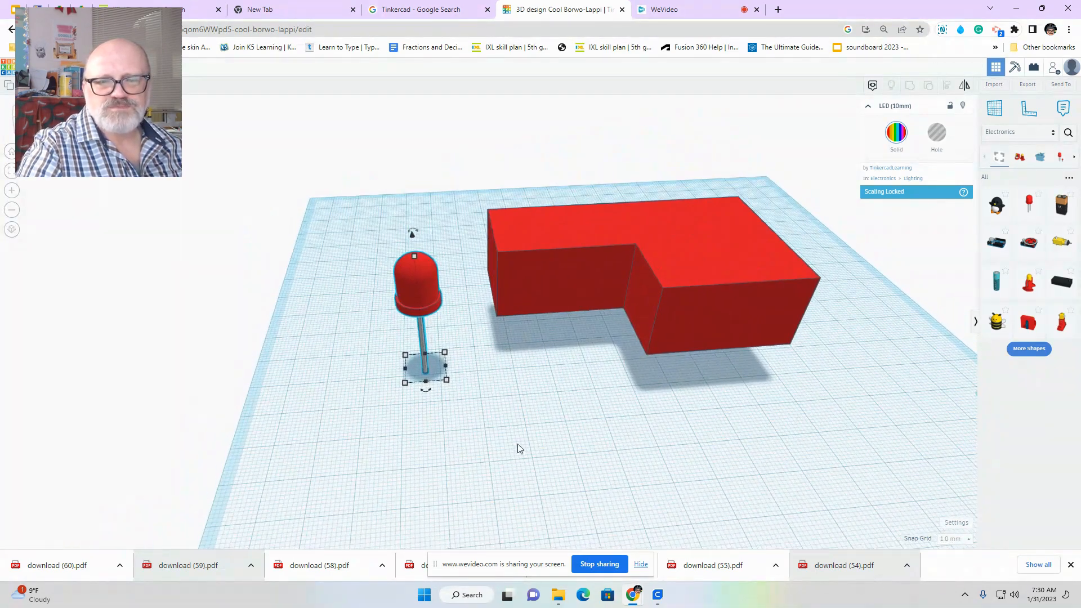
# Undo the LED placement and switch the shapes library back to Basic Shapes.
pyautogui.click(236, 113)
pyautogui.hotkey('ctrl', 'z')
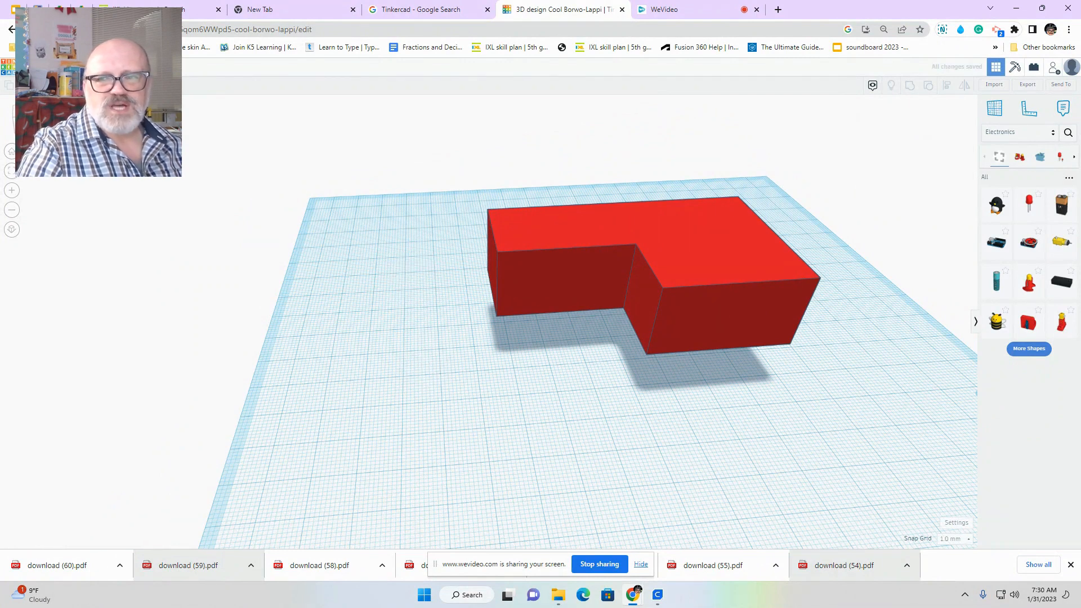
pyautogui.click(1036, 132)
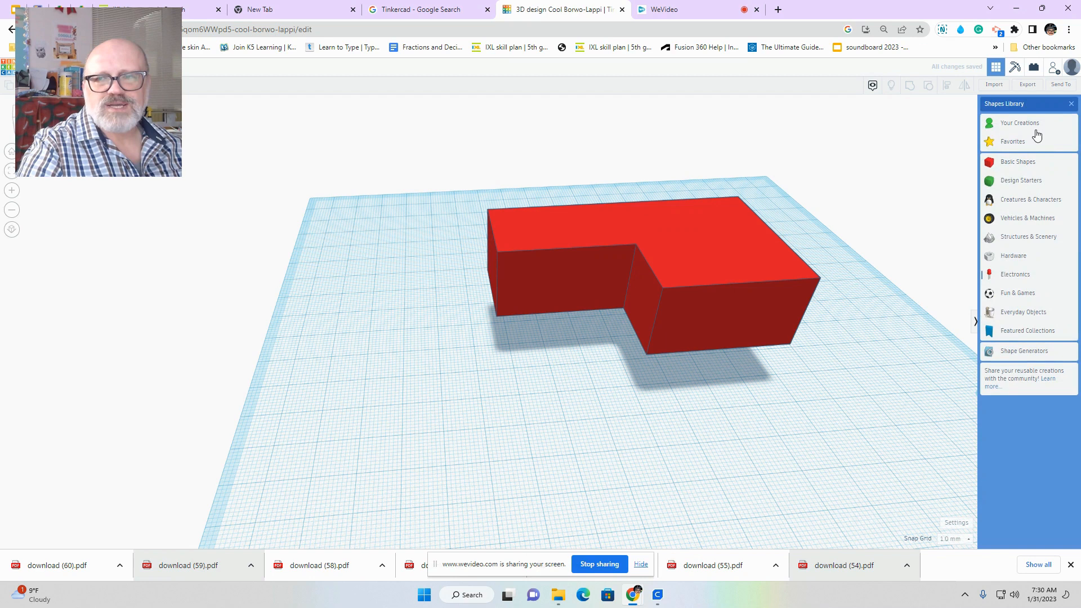
pyautogui.click(1021, 167)
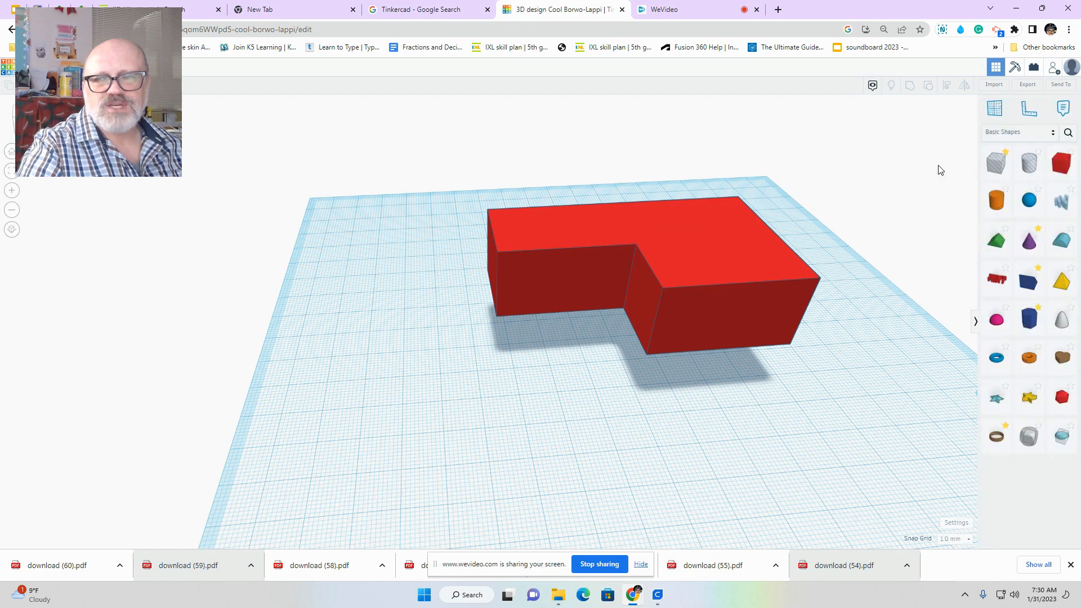
# Search the community shapes for "tires" and place the white wall tire and rim in front of the L-shaped block.
pyautogui.click(1067, 134)
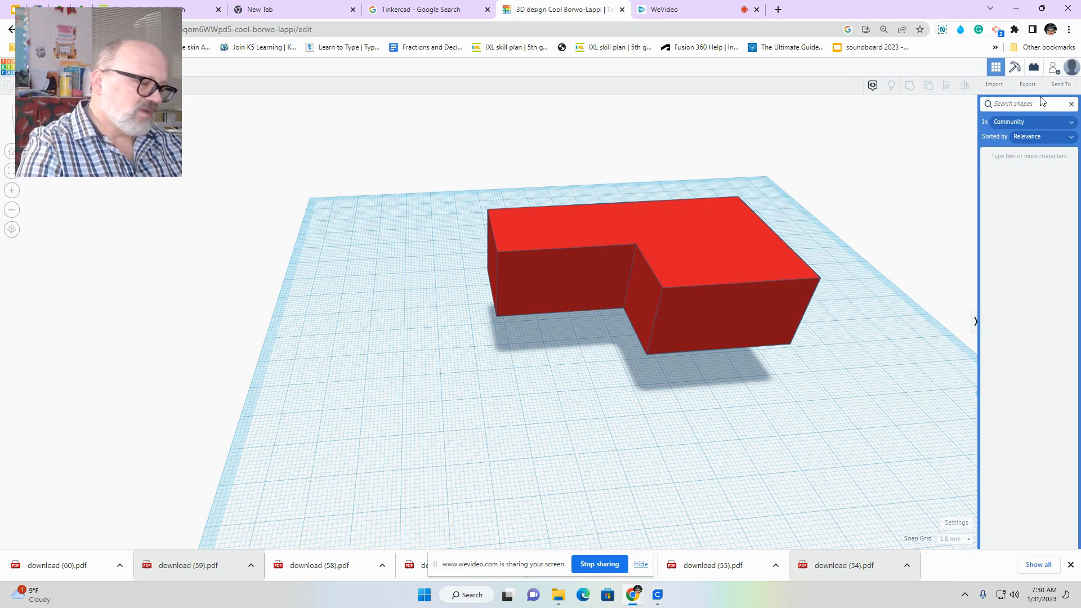
pyautogui.write('1')
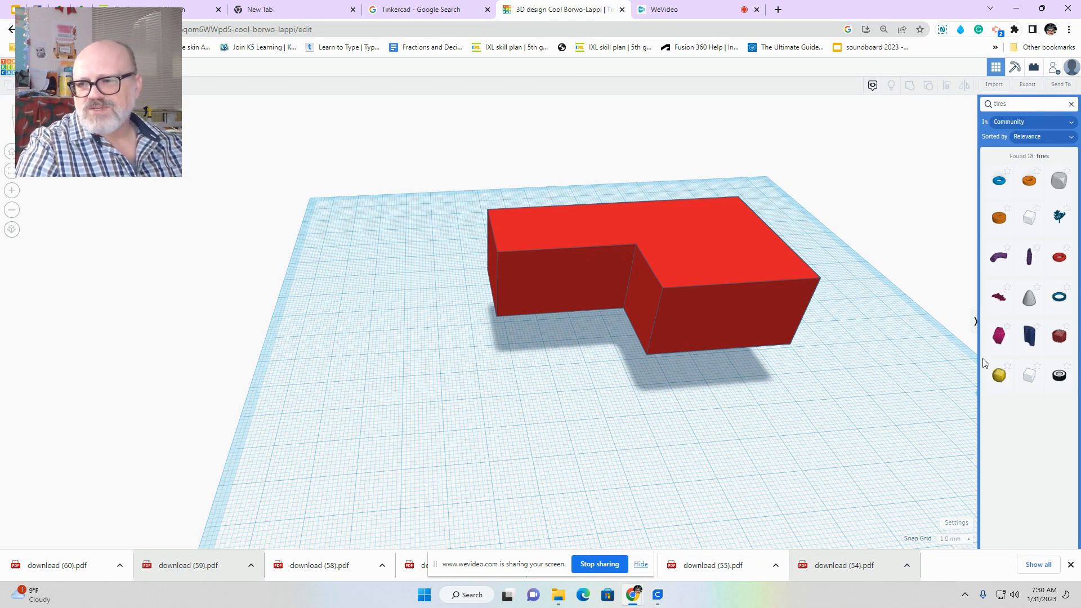
pyautogui.click(1060, 374)
pyautogui.click(613, 431)
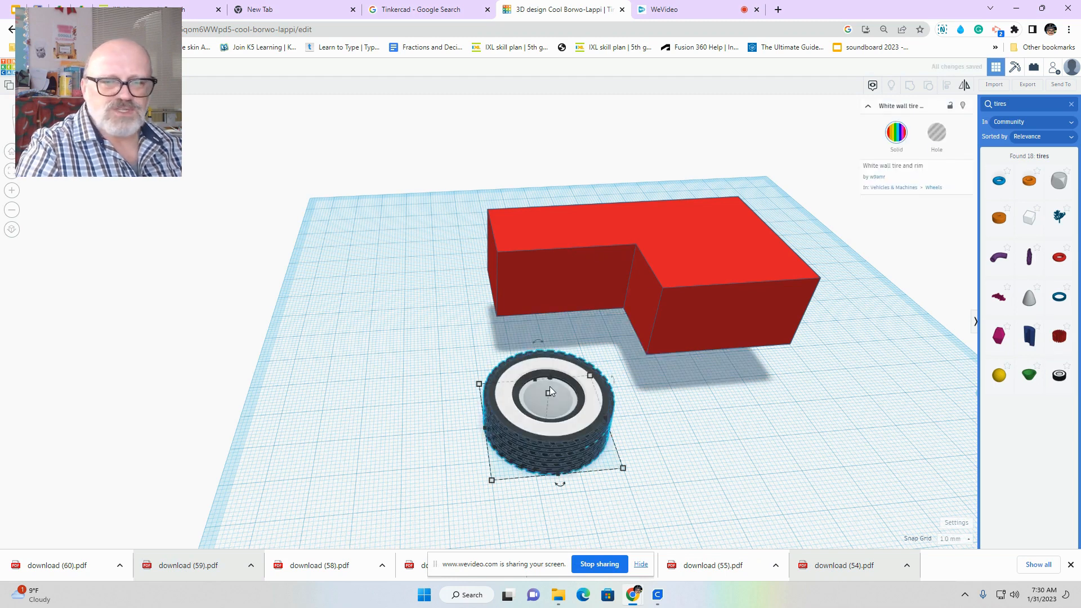
# Narrow the tire to about 28 mm wide and rotate it a quarter turn so it stands upright.
pyautogui.moveTo(549, 376)
pyautogui.mouseDown()
pyautogui.moveTo(551, 327)
pyautogui.moveTo(553, 385)
pyautogui.mouseUp()
pyautogui.moveTo(483, 429)
pyautogui.mouseDown()
pyautogui.moveTo(458, 433)
pyautogui.moveTo(500, 433)
pyautogui.mouseUp()
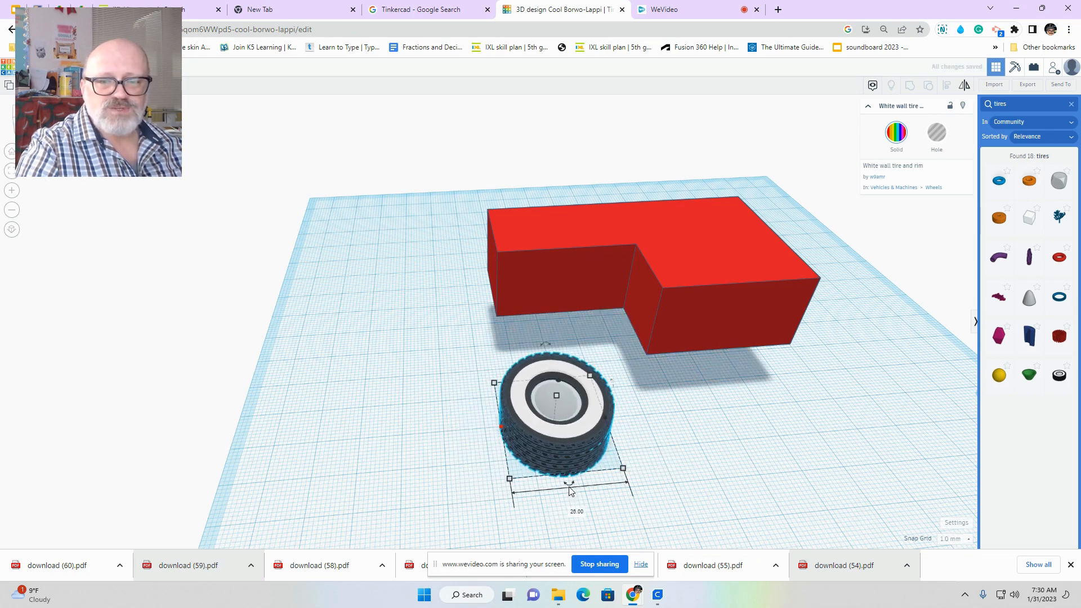
pyautogui.moveTo(550, 345); pyautogui.dragTo(597, 369)
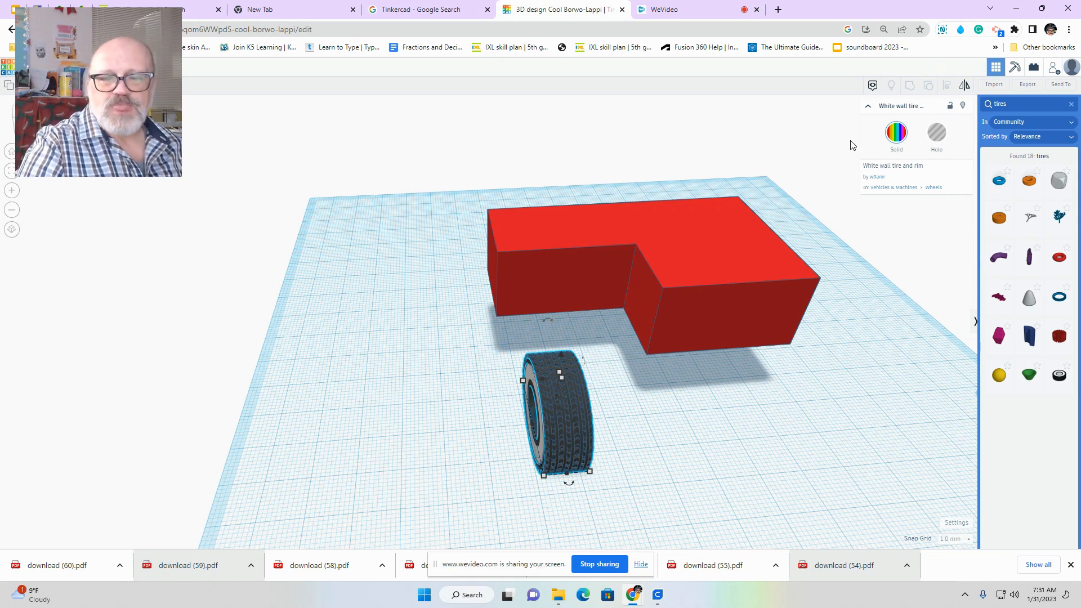
# Change the solid color of the L-shaped block to blue.
pyautogui.click(667, 255)
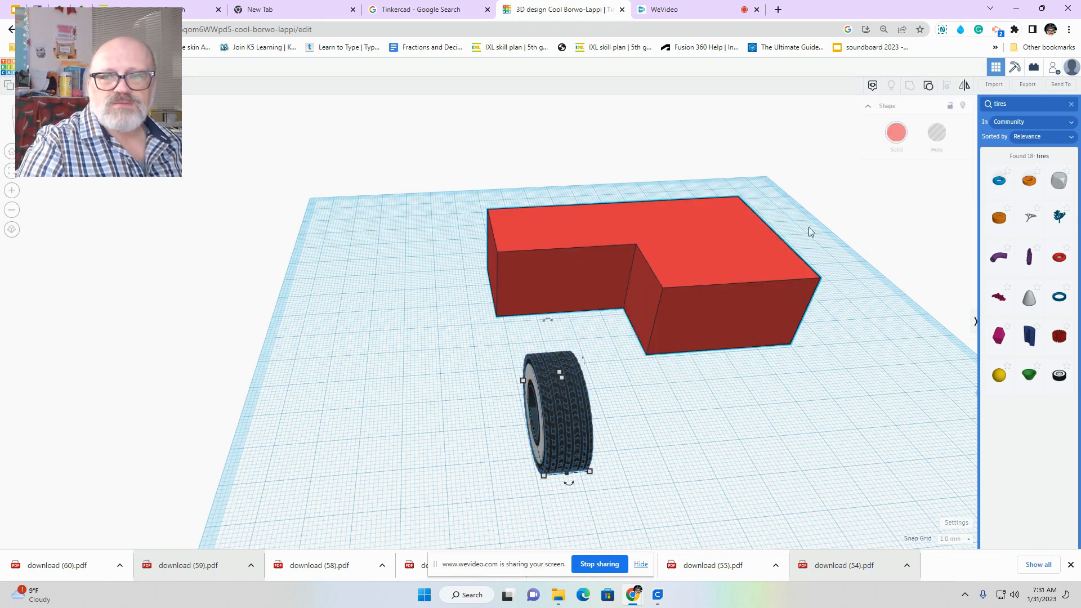
pyautogui.click(895, 140)
pyautogui.click(936, 186)
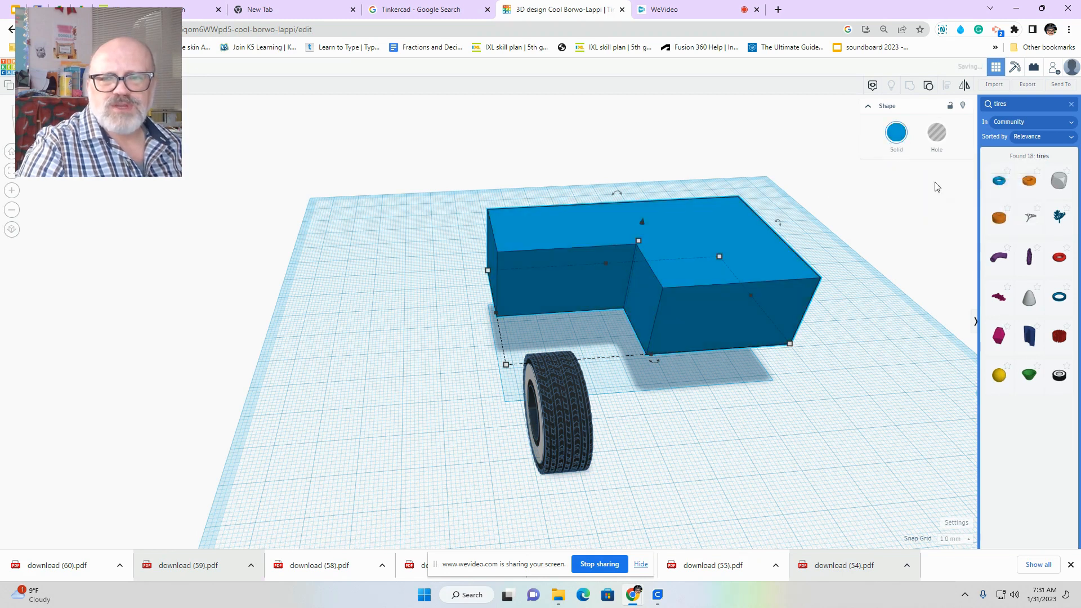
pyautogui.moveTo(394, 360); pyautogui.dragTo(746, 413, button='right')
pyautogui.moveTo(155, 135); pyautogui.dragTo(182, 133)
pyautogui.moveTo(181, 133); pyautogui.dragTo(188, 128, button='right')
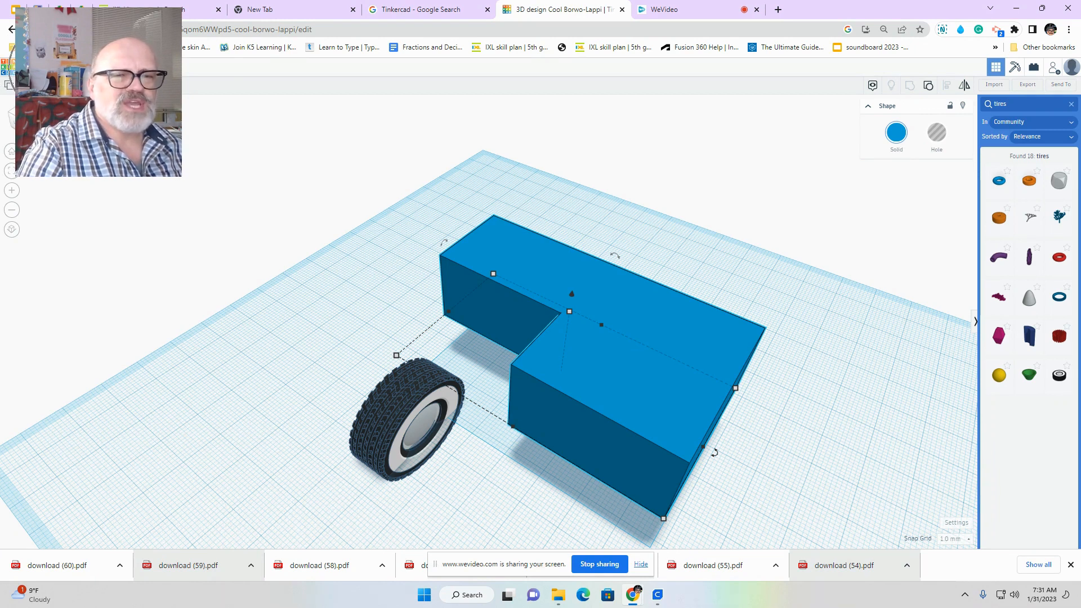
# Rename the design as "testing block".
pyautogui.click(54, 68)
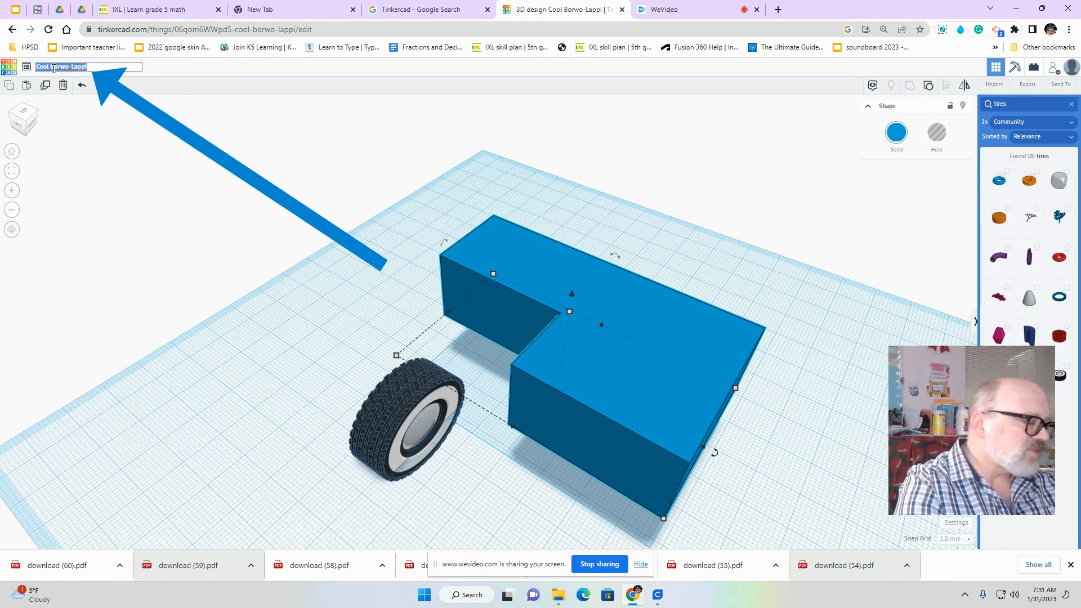
pyautogui.write('testing block')
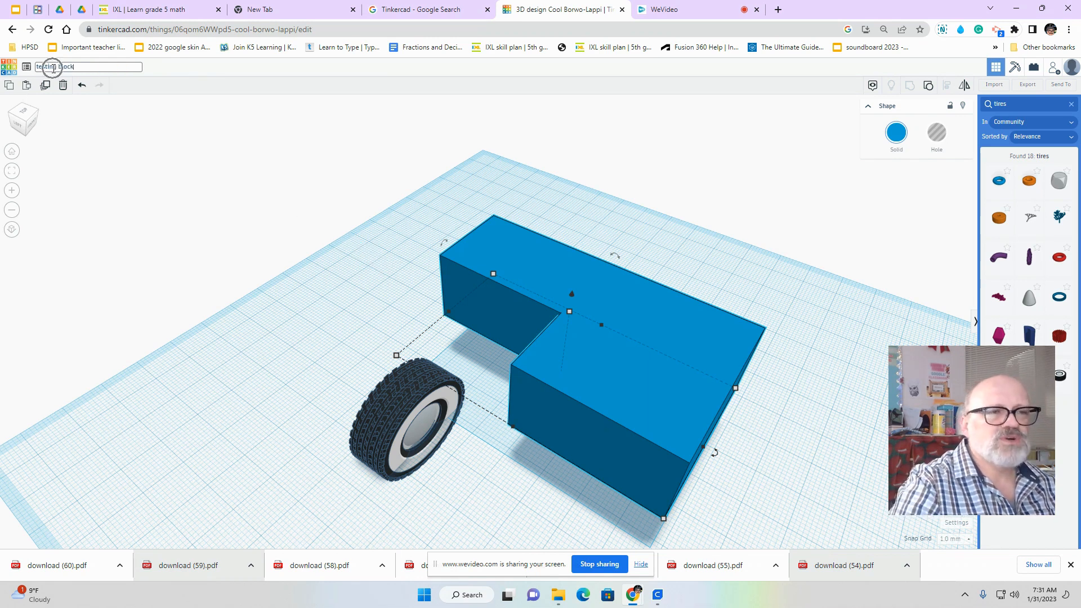
pyautogui.click(473, 134)
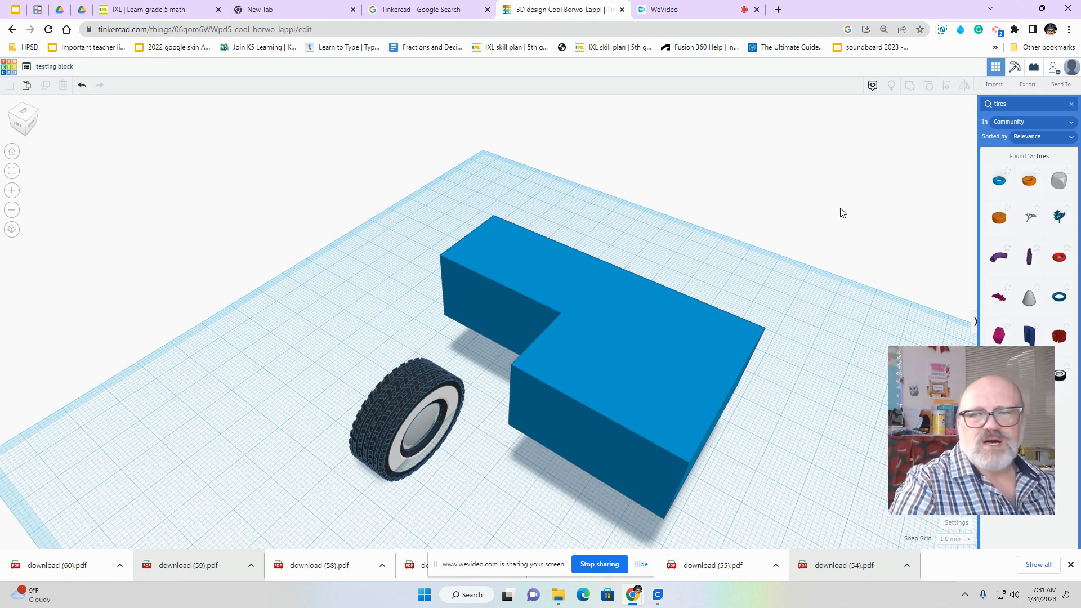
# Close the shape search and review the export formats for 3D printing, including STL, without leaving the design.
pyautogui.click(1071, 104)
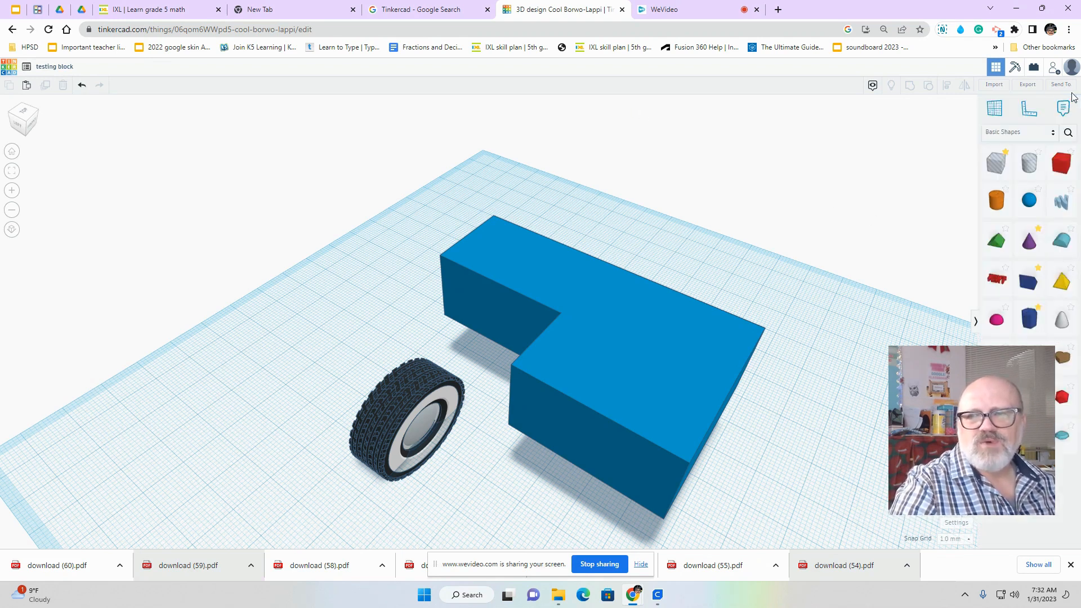
pyautogui.click(1023, 90)
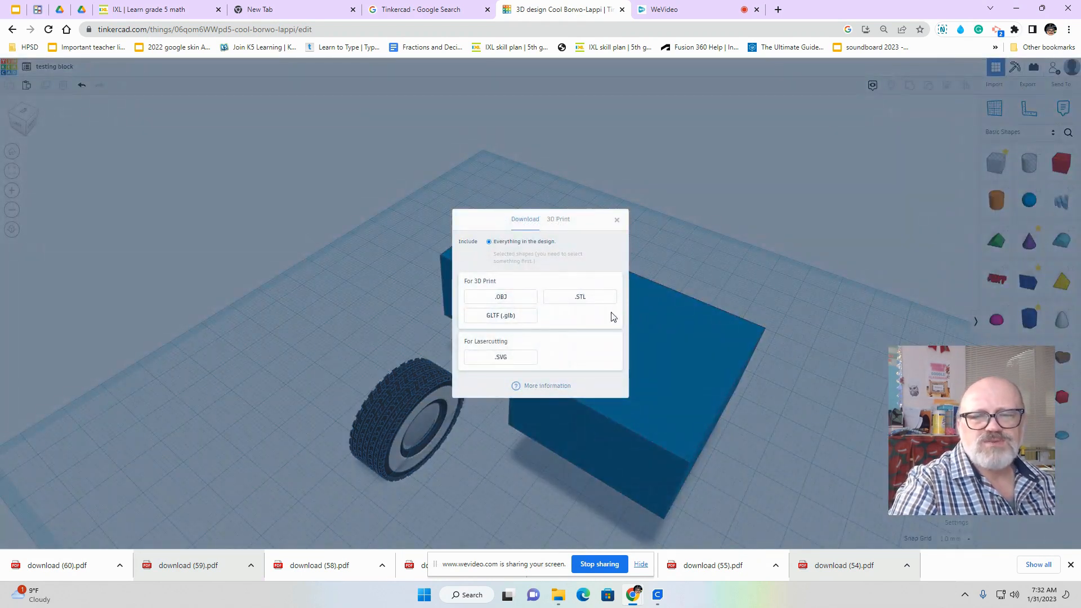
pyautogui.click(589, 303)
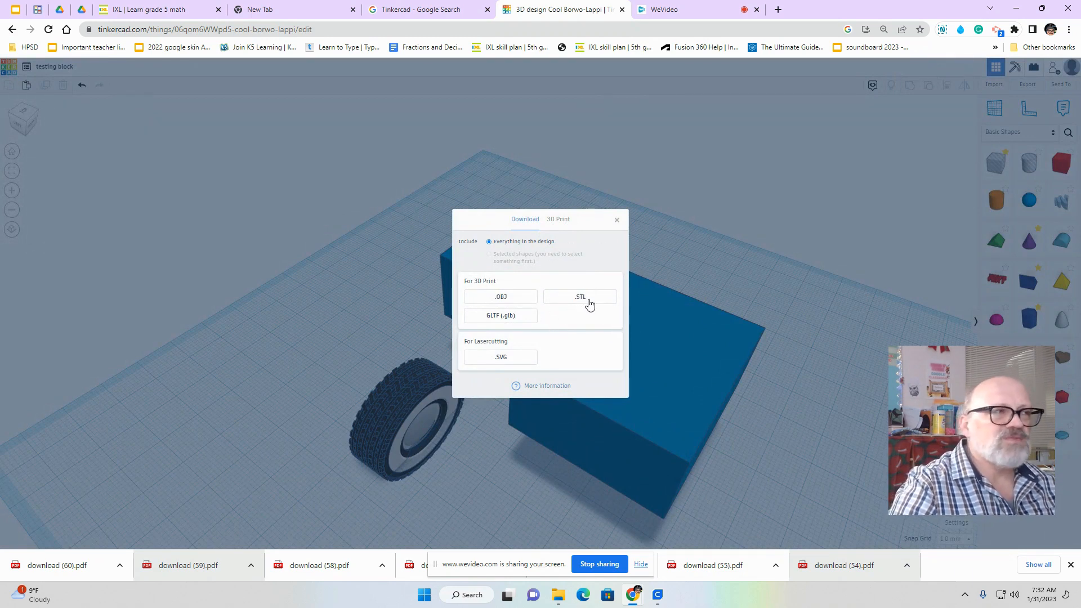
pyautogui.click(755, 186)
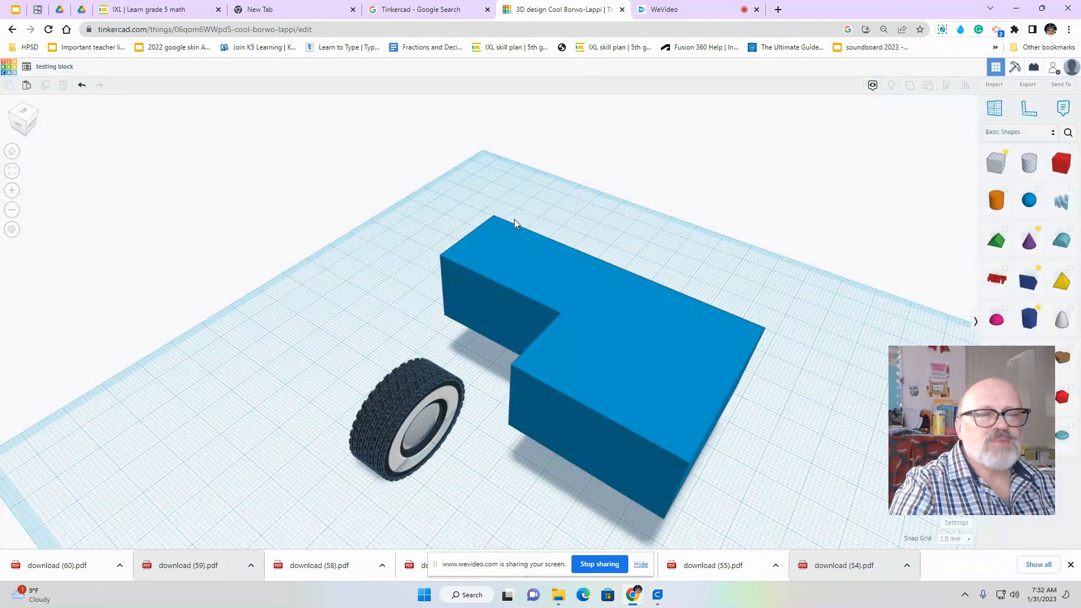
# Open the Grade 5 2022 class from the dashboard, view one student's 3D designs and return to the class roster.
pyautogui.click(9, 74)
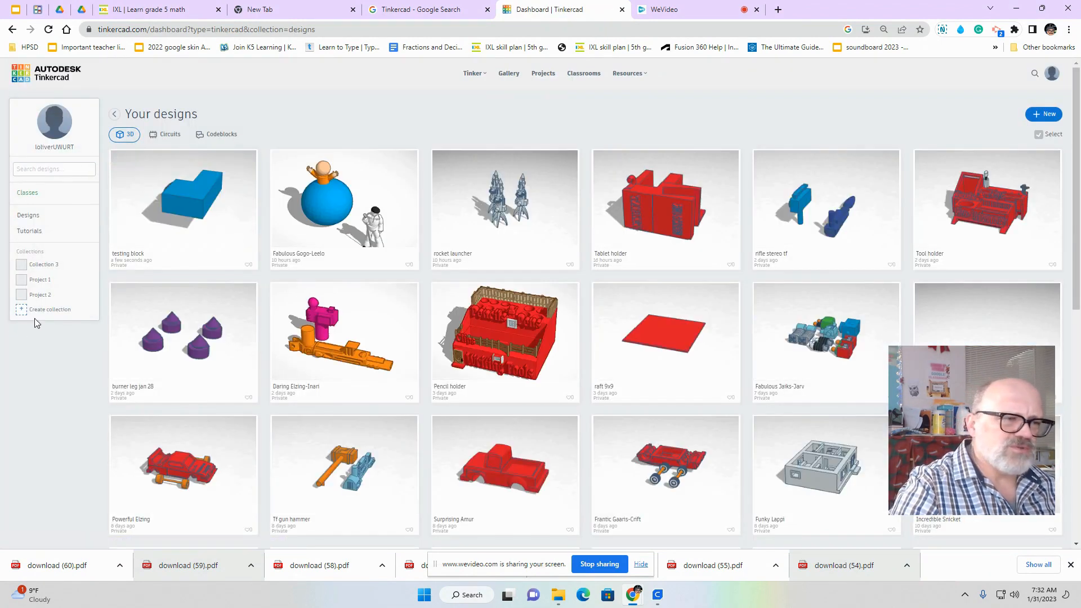
pyautogui.click(32, 193)
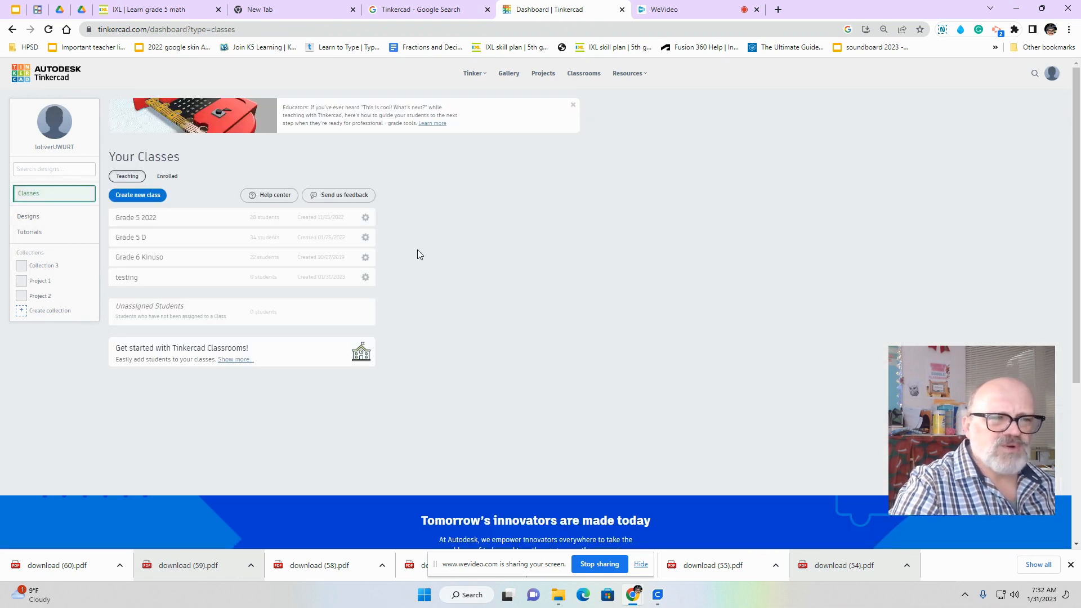
pyautogui.click(145, 223)
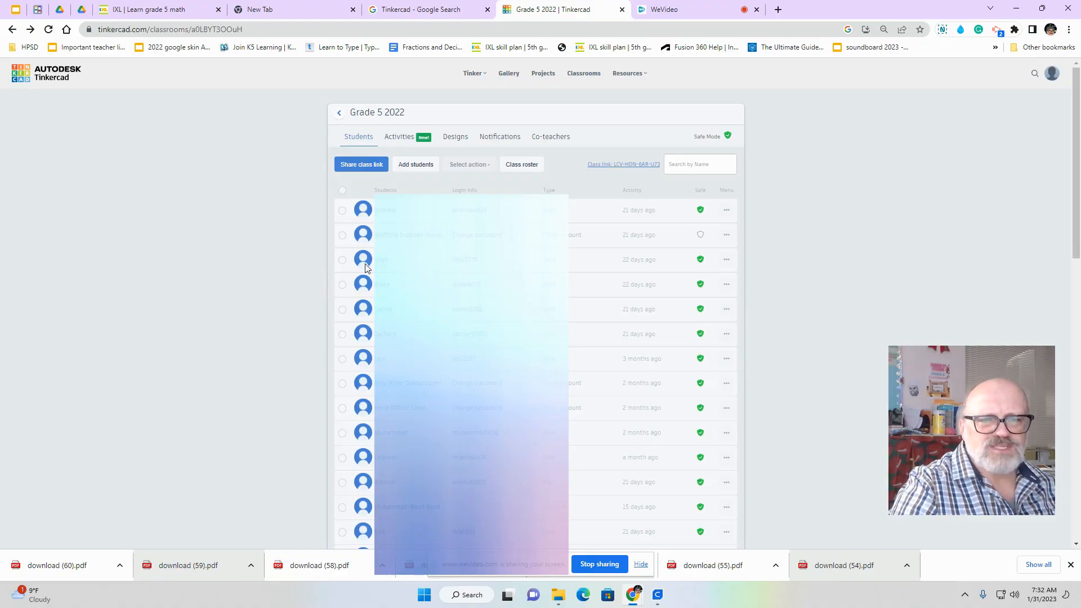
pyautogui.click(379, 267)
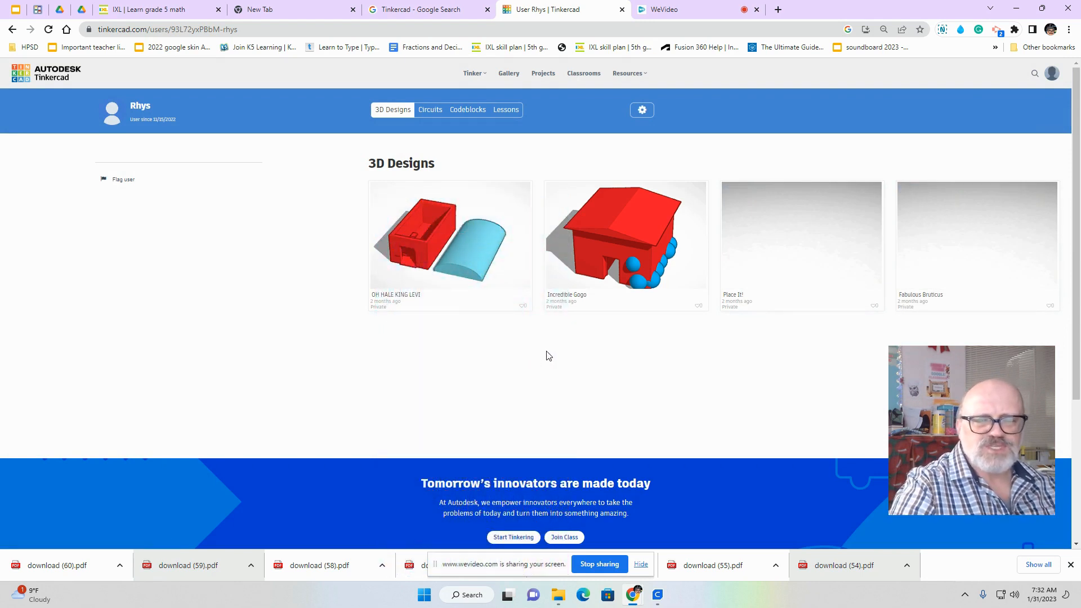
pyautogui.click(13, 30)
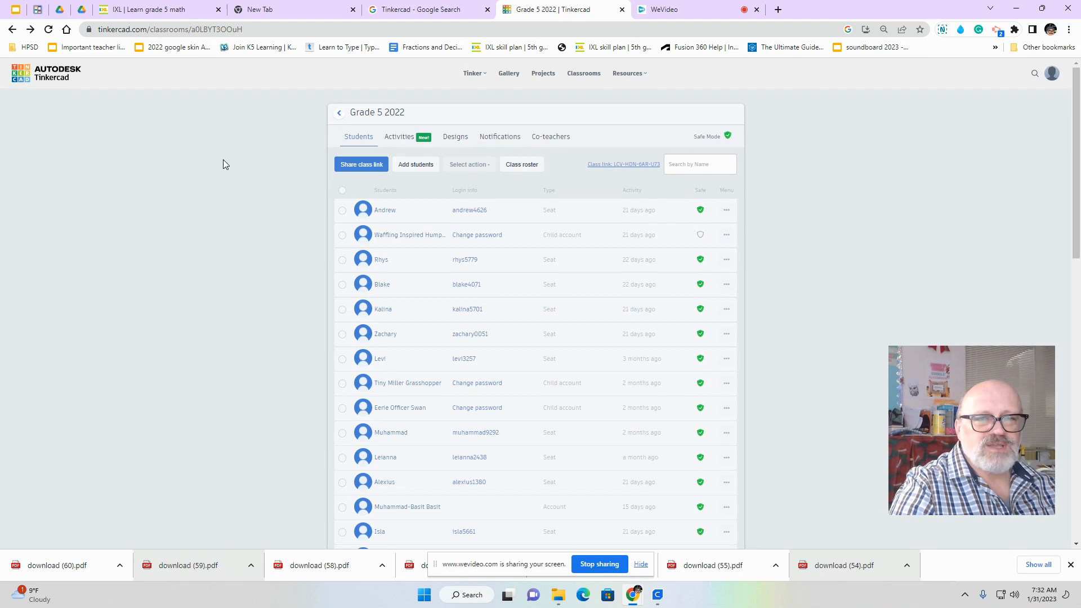
# Look over the Grade 5 2022 class's activities and open the Classrooms information page.
pyautogui.click(397, 137)
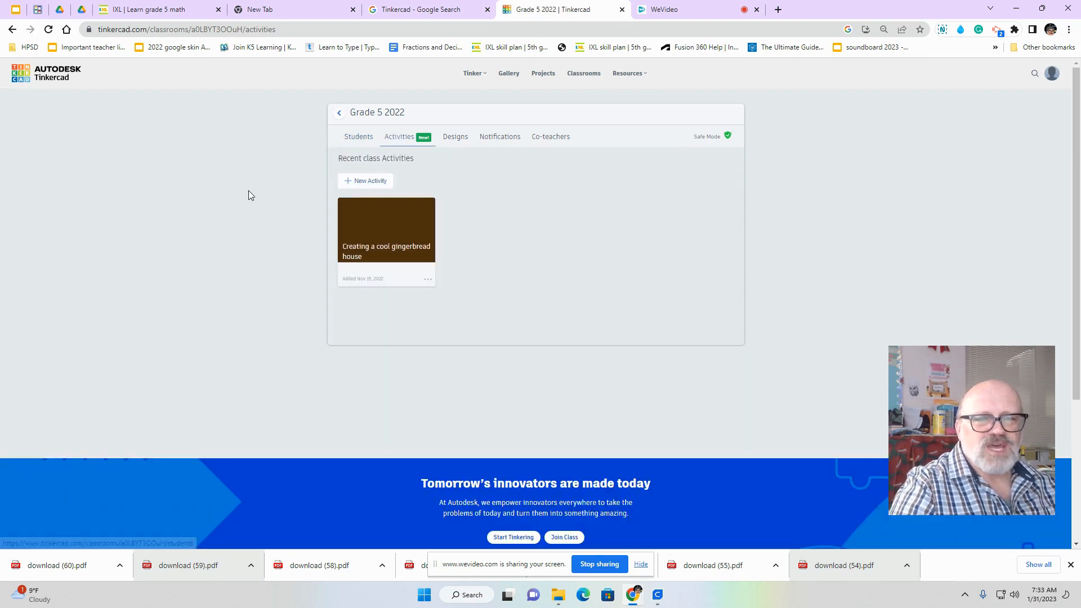
pyautogui.scroll(-4, 805, 240)
pyautogui.scroll(4, 801, 137)
pyautogui.click(596, 77)
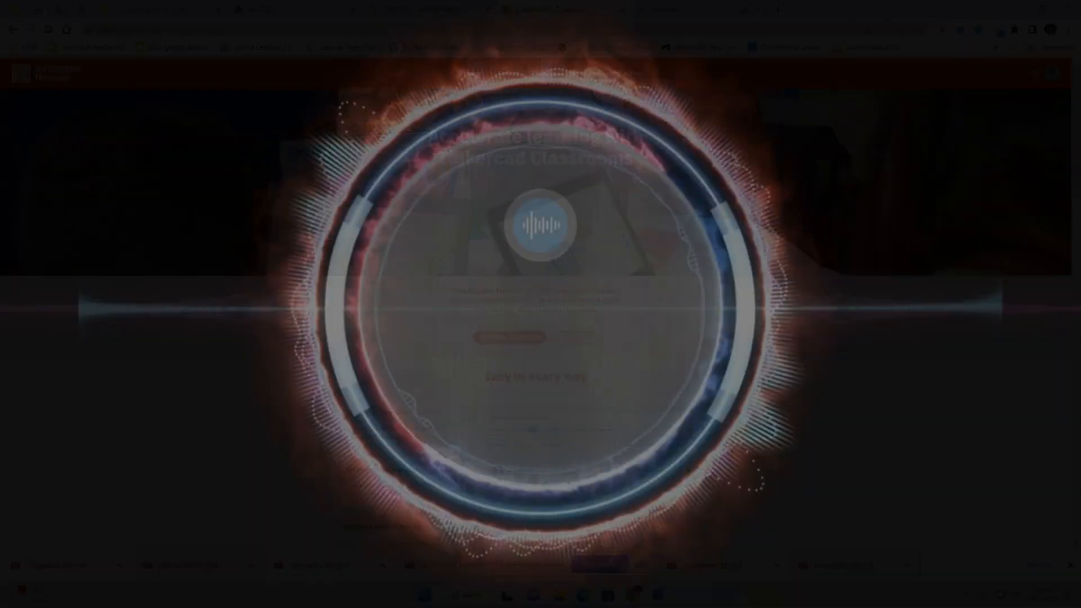